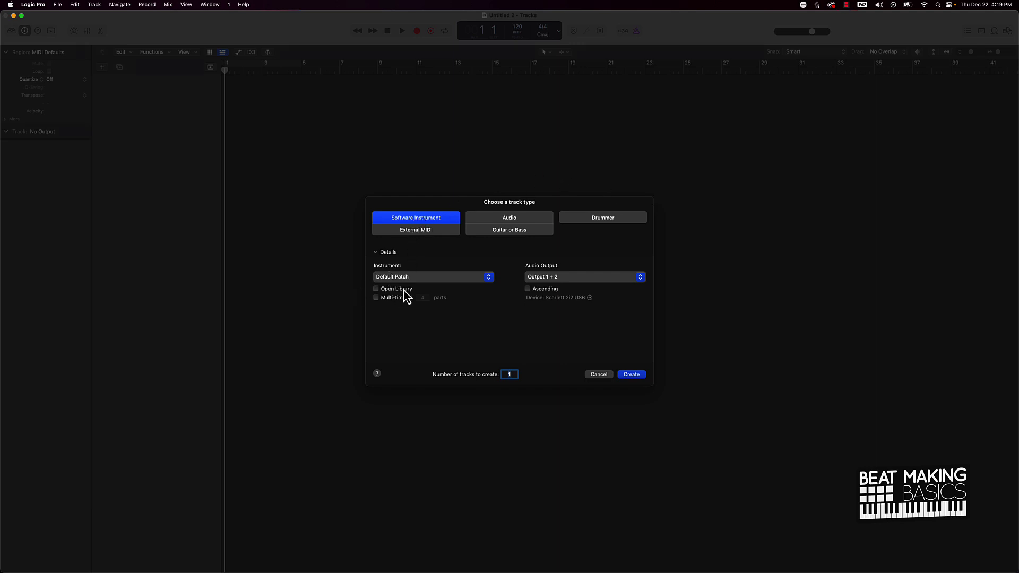
Create one software instrument track with the default patch and open the Sound Library Manager
left_click(639, 374)
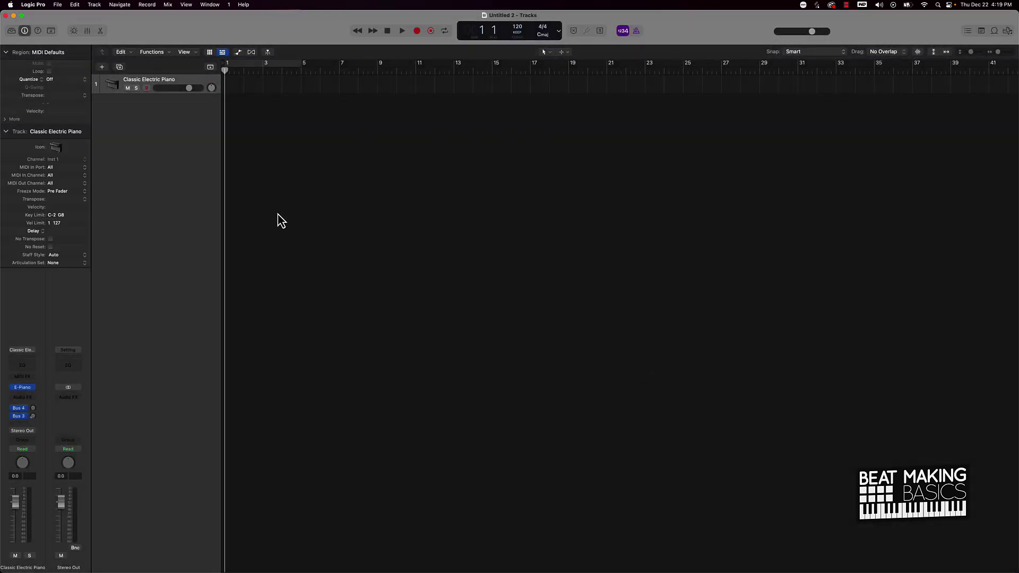
left_click(35, 6)
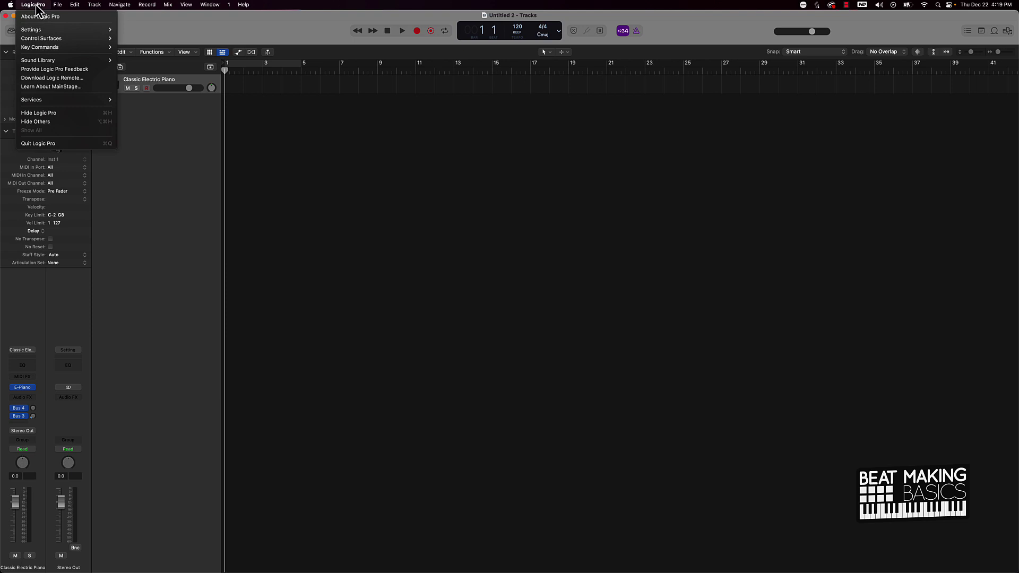
mouse_move(47, 32)
mouse_move(59, 62)
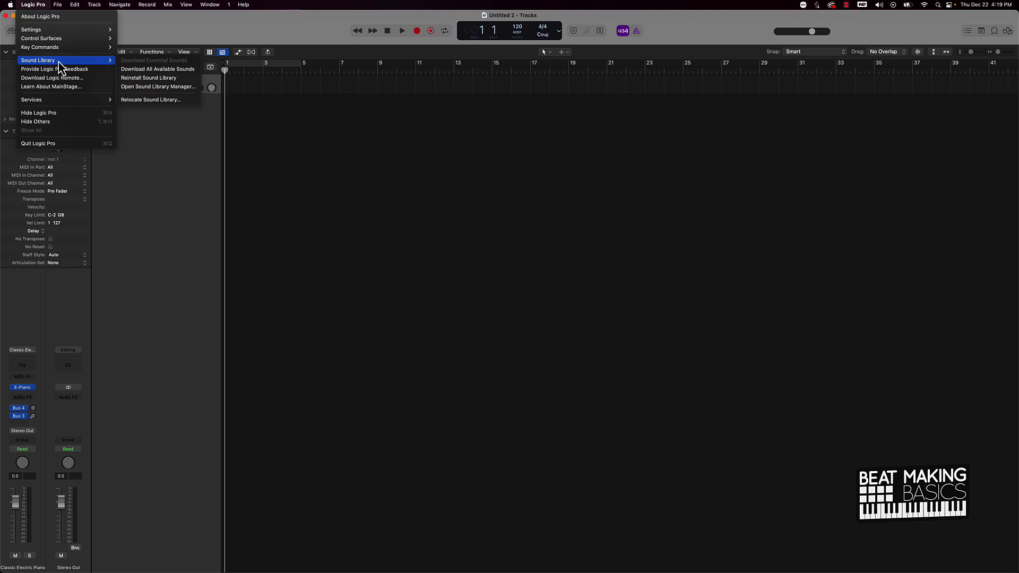
left_click(170, 89)
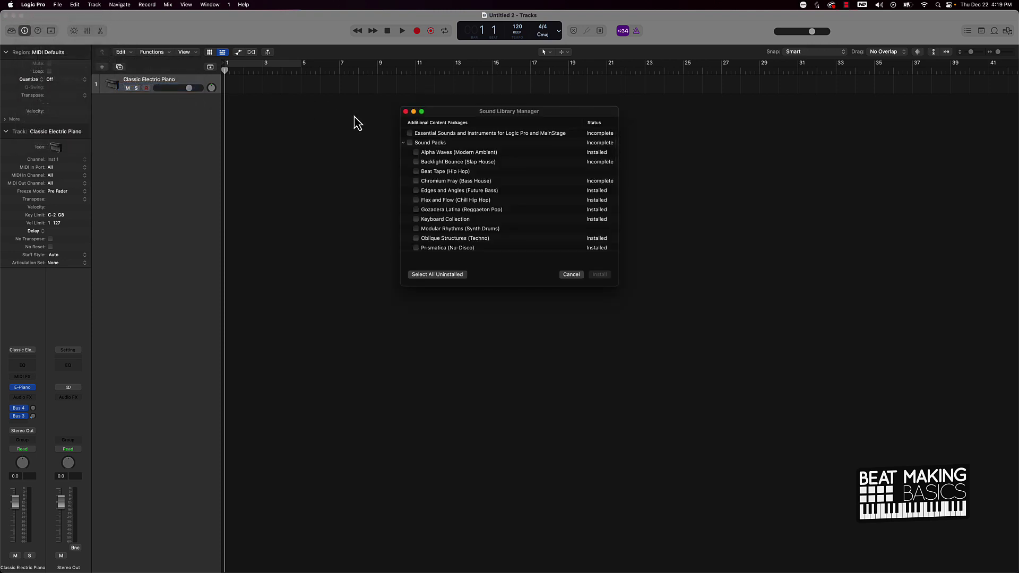
Look through the additional content packages and their installation status, from the essential sounds and sound packs down to the legacy content
scroll(463, 168, "down", 15)
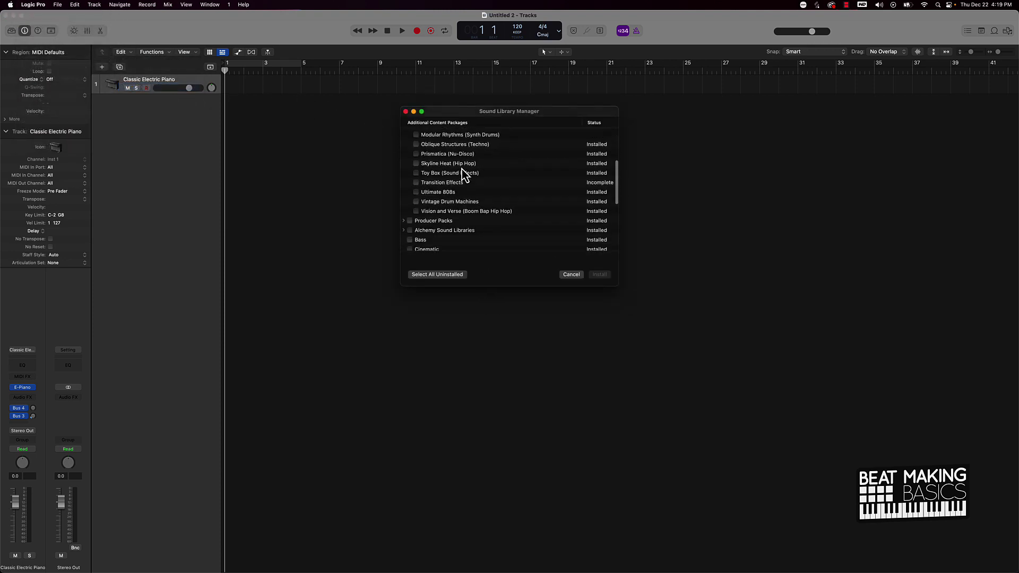
scroll(461, 168, "up", 6)
scroll(462, 169, "up", 2)
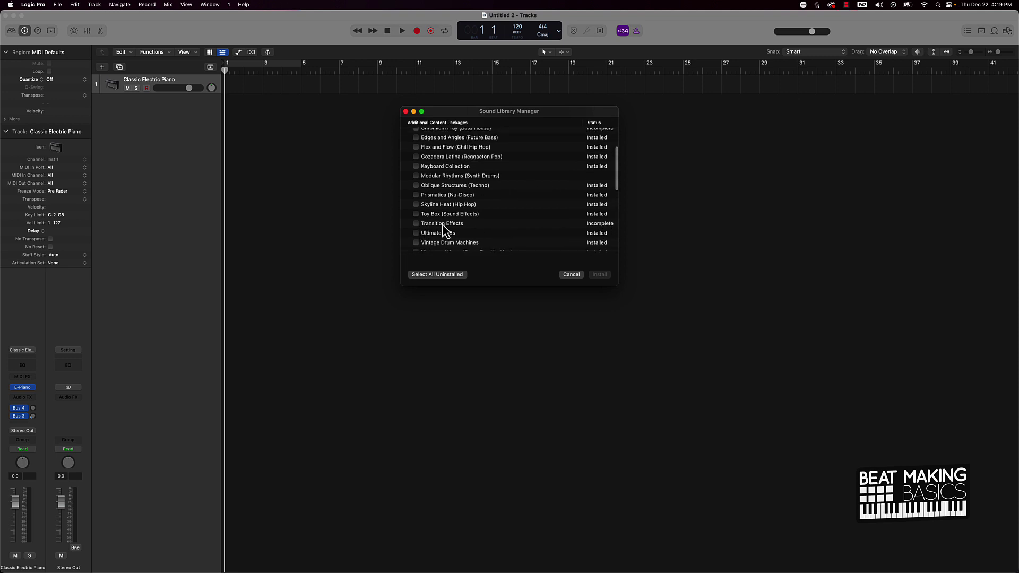
scroll(470, 202, "up", 2)
scroll(466, 195, "up", 1)
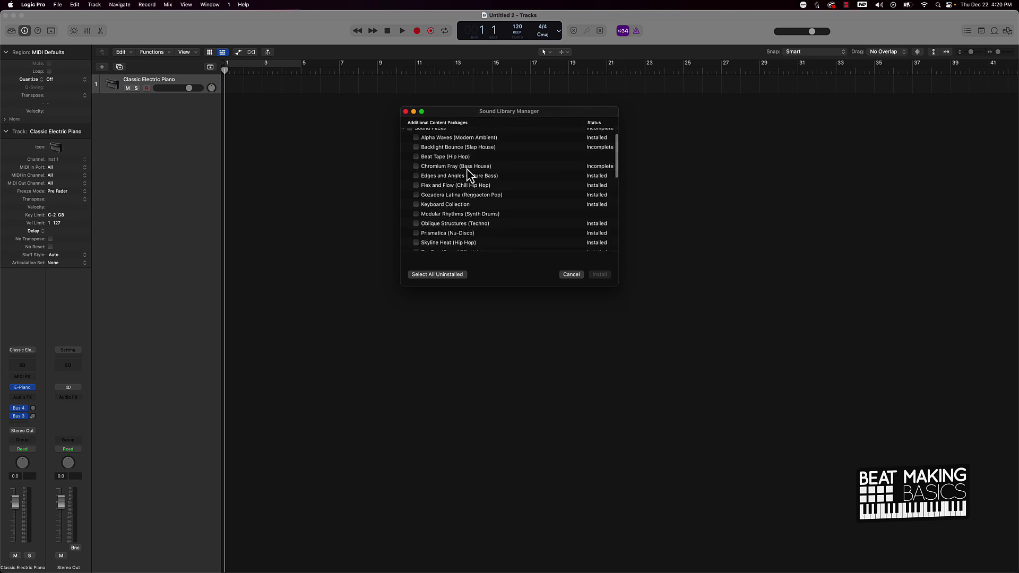
scroll(485, 170, "up", 1)
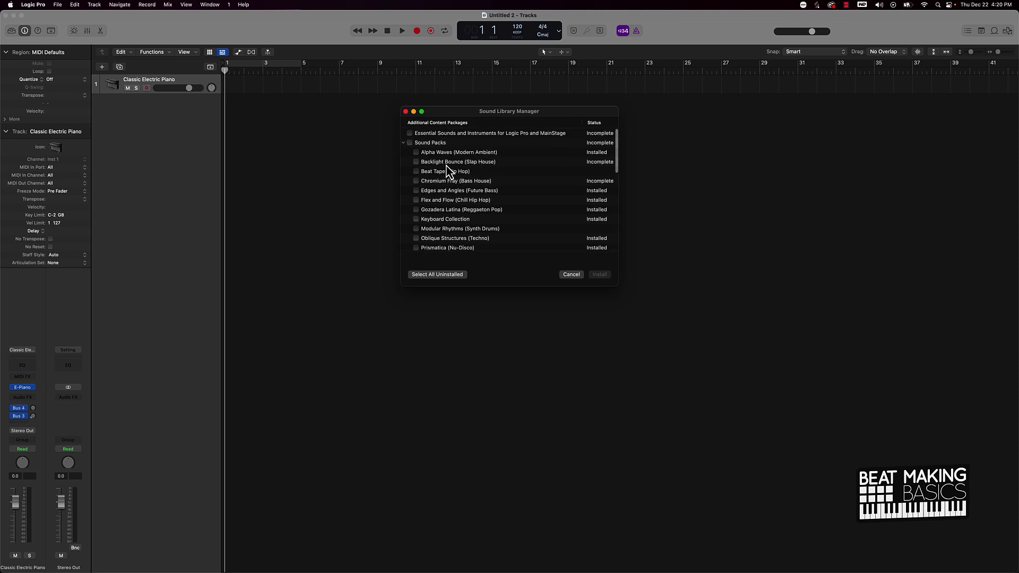
scroll(484, 169, "up", 1)
scroll(470, 172, "down", 10)
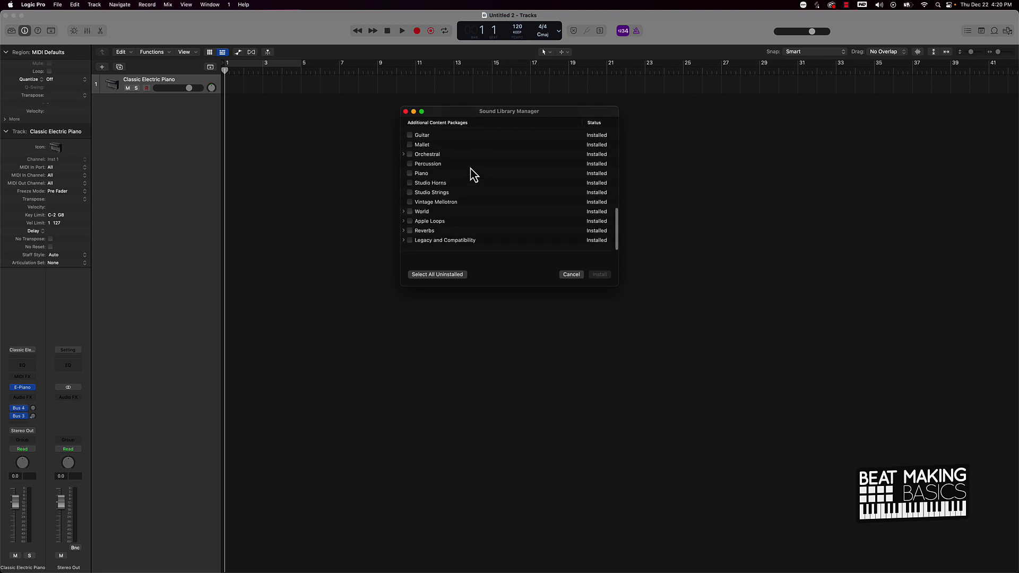
Select all uninstalled content packages, review which ones are ticked, and install them
left_click(432, 277)
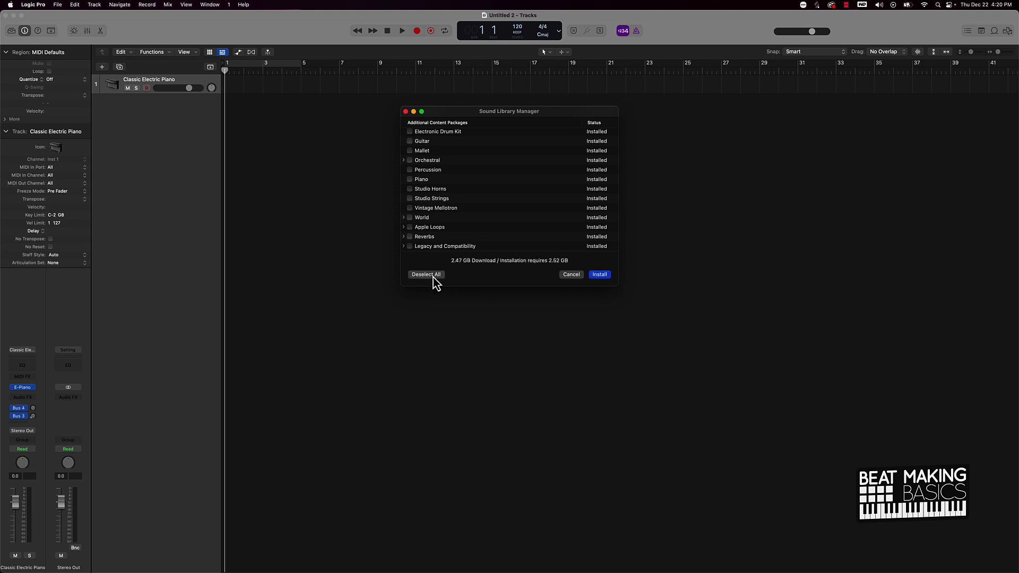
scroll(462, 217, "up", 8)
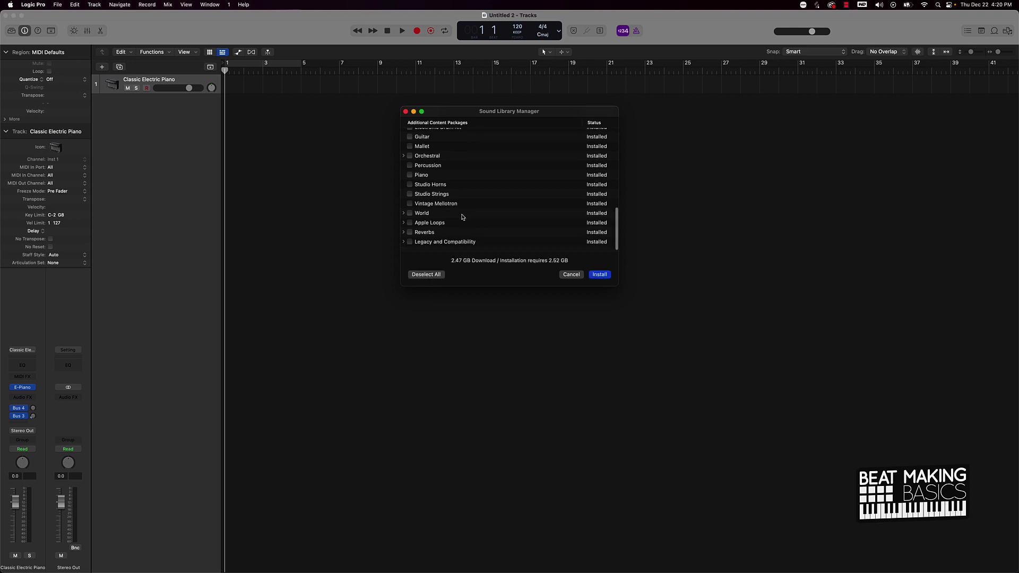
scroll(462, 217, "up", 5)
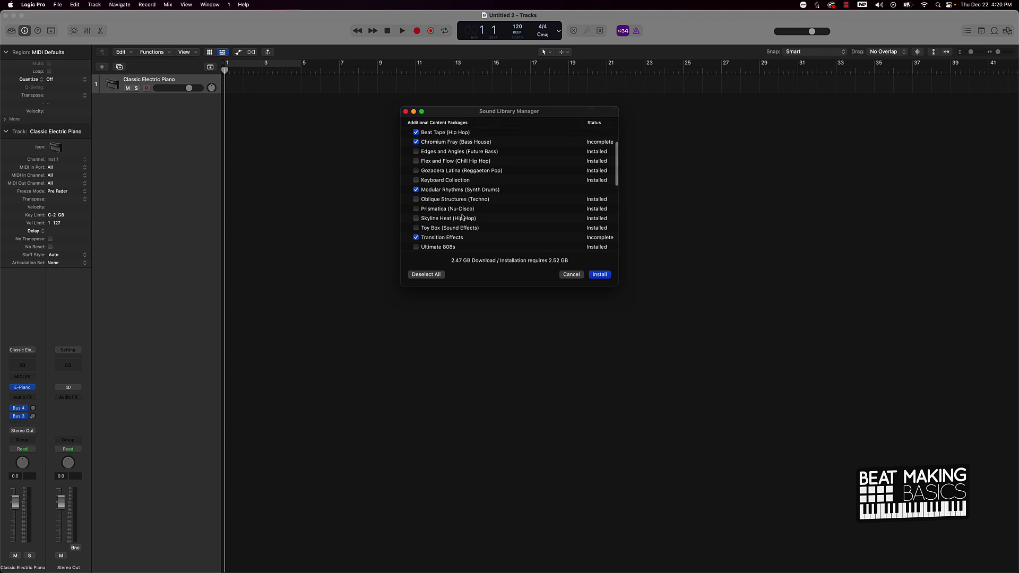
scroll(463, 216, "up", 1)
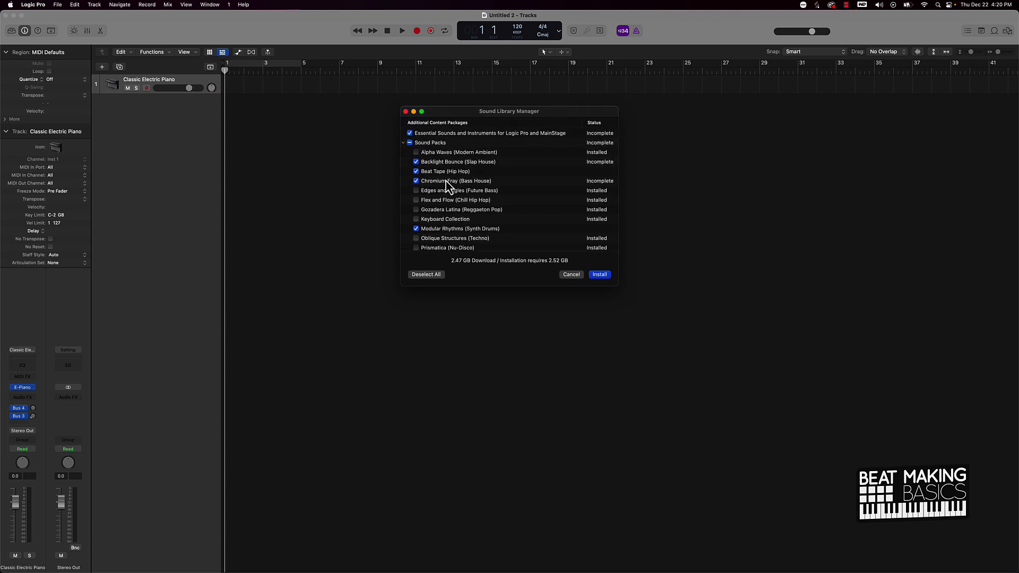
scroll(456, 223, "down", 3)
scroll(457, 226, "down", 1)
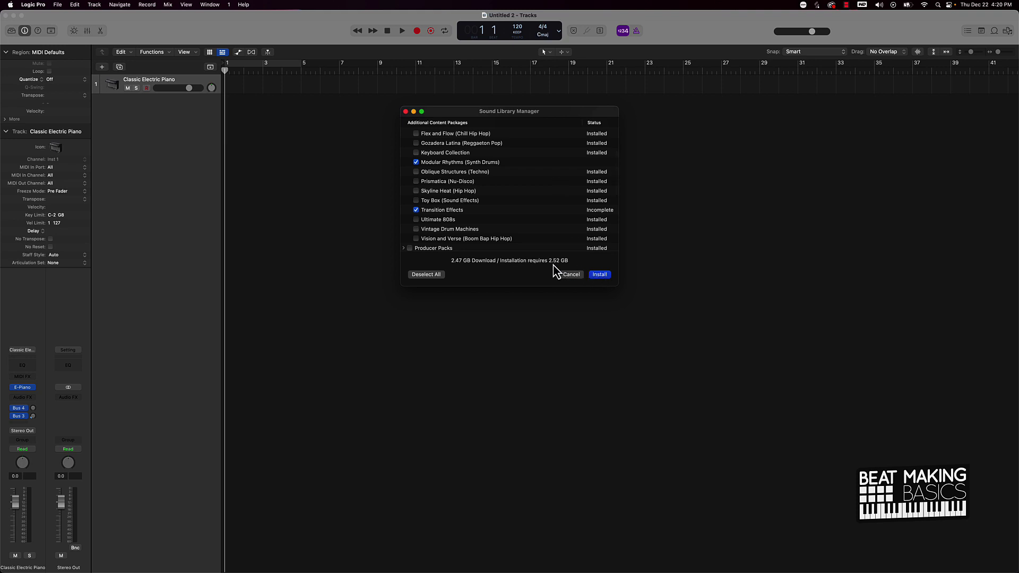
left_click(600, 274)
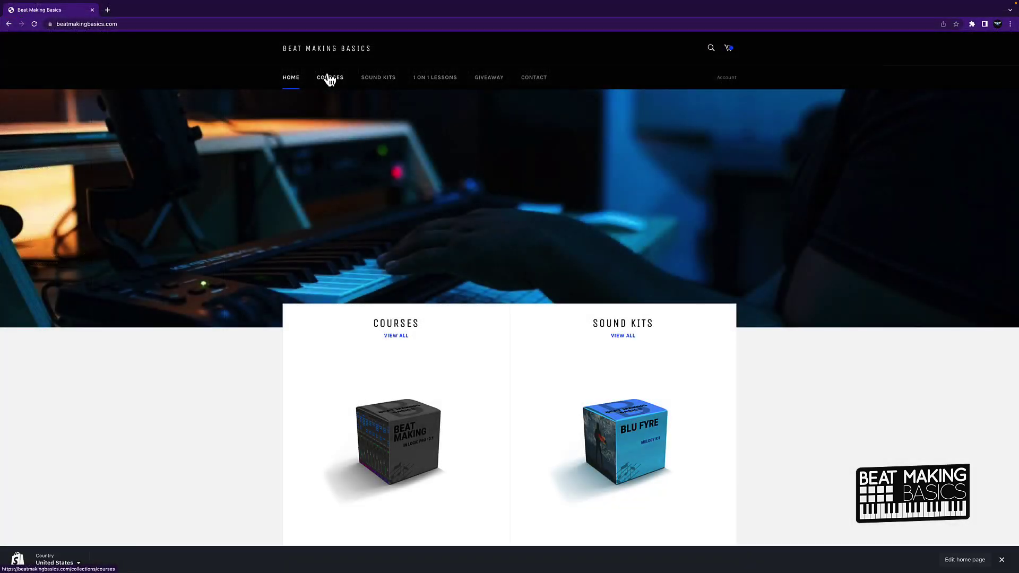
Switch to the browser and view the Beat Making In Logic Pro 10.5 course on beatmakingbasics.com, including its bundle deal
left_click(328, 80)
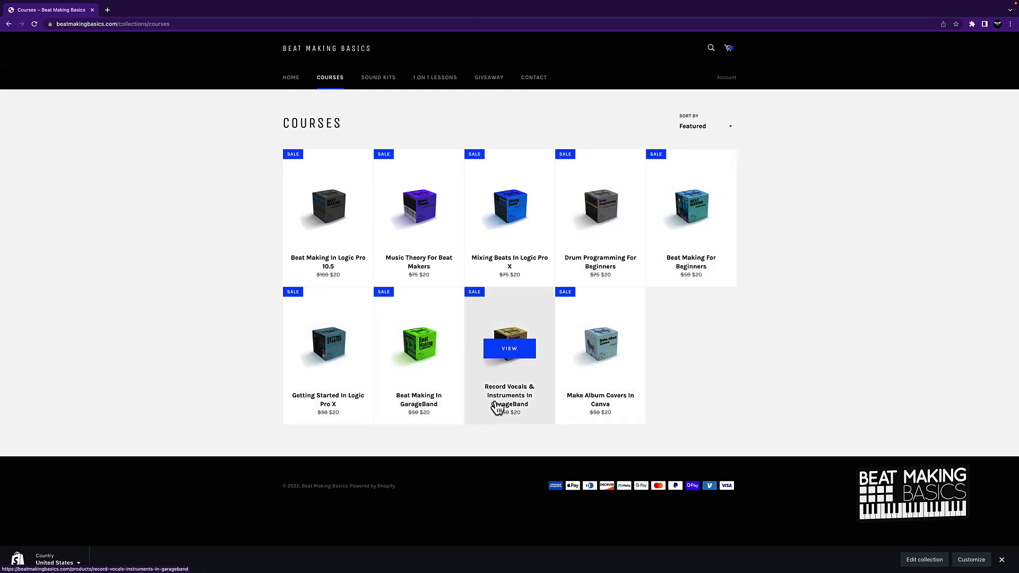
left_click(350, 230)
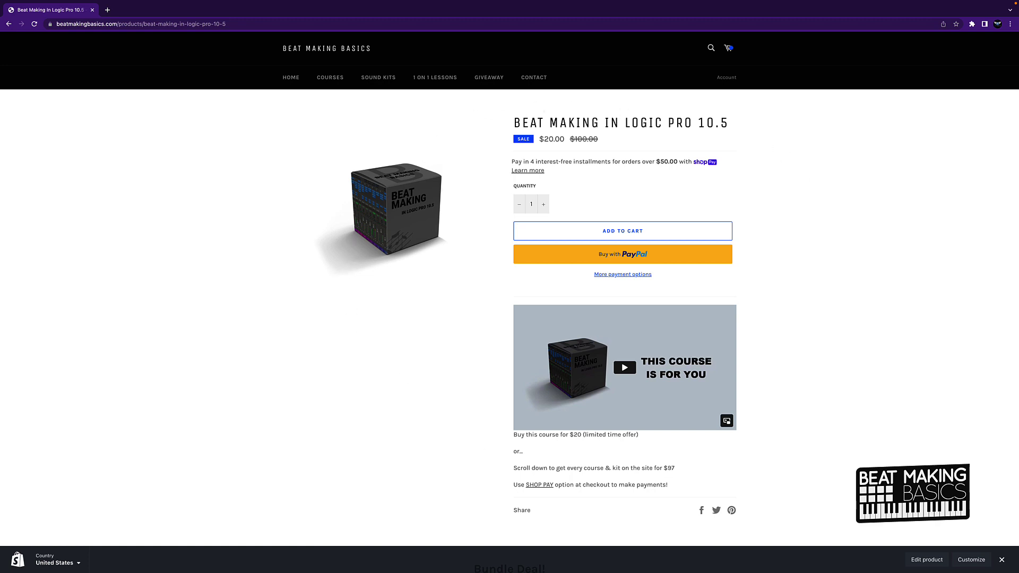
scroll(791, 303, "down", 5)
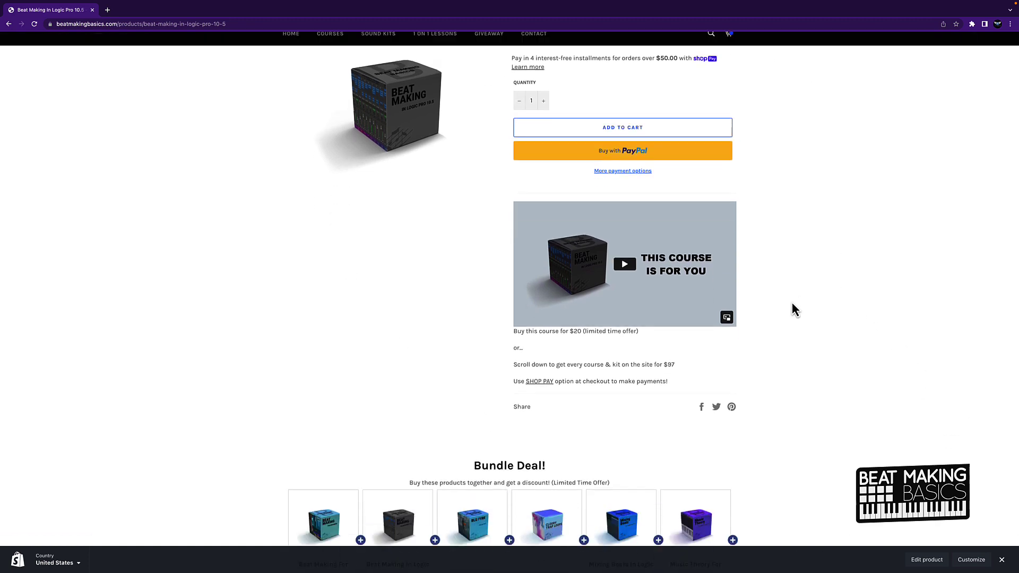
scroll(792, 304, "down", 3)
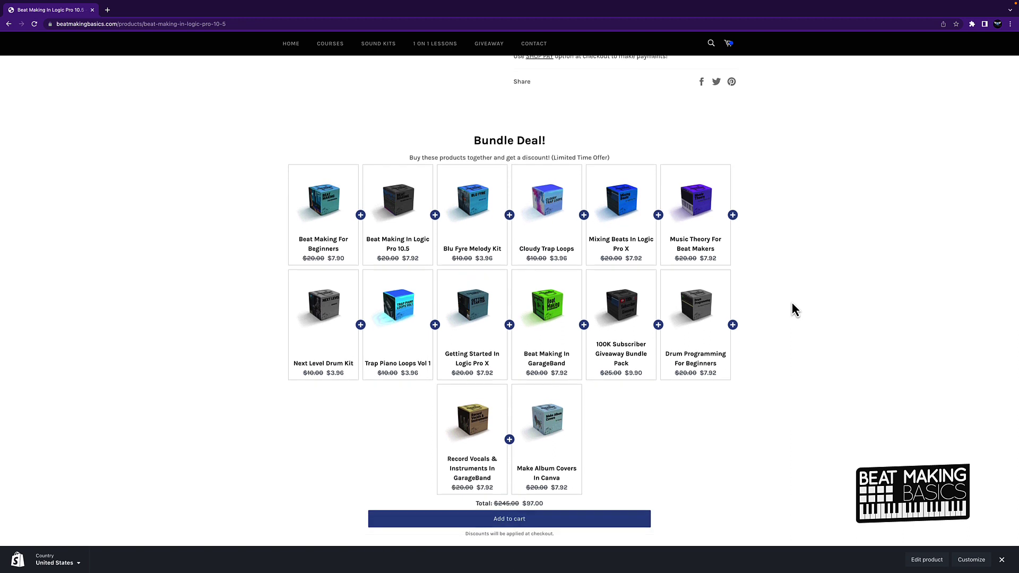
Add the course bundle deal to the cart and expand the additional express checkout options
left_click(550, 506)
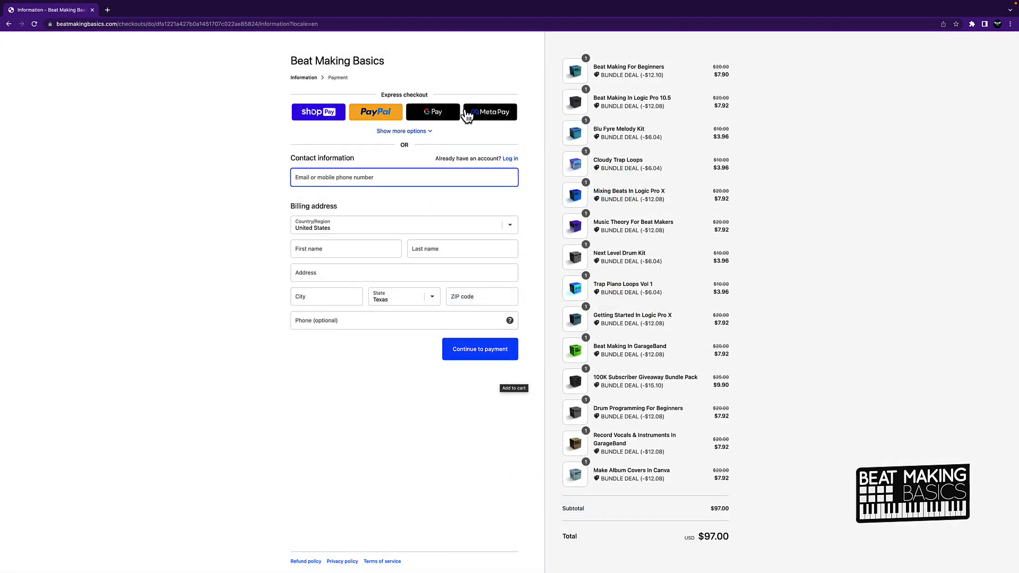
left_click(427, 132)
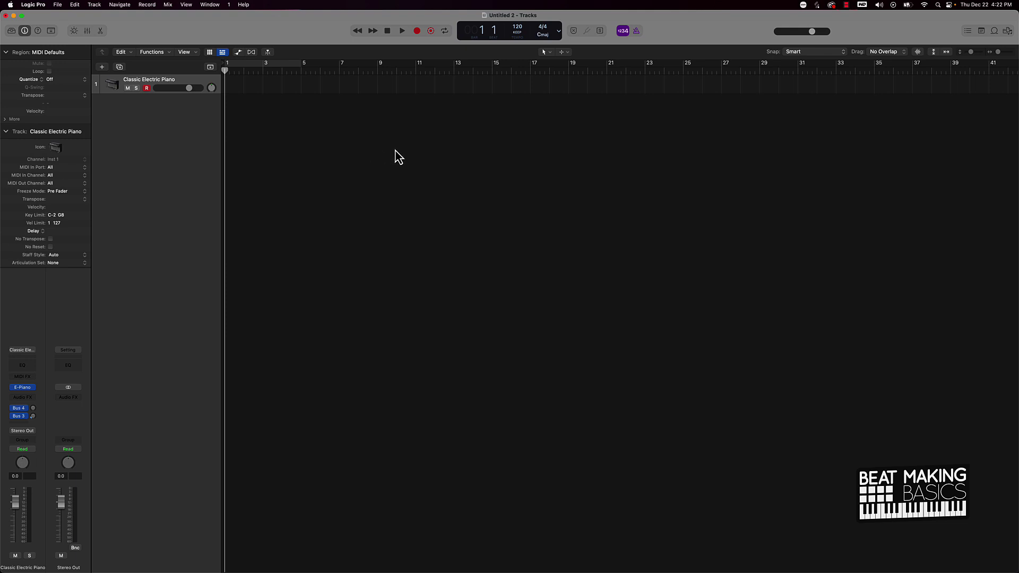
Switch back to Logic Pro, show the Loop Browser, and filter the loops by the Hip Hop genre
left_click(994, 31)
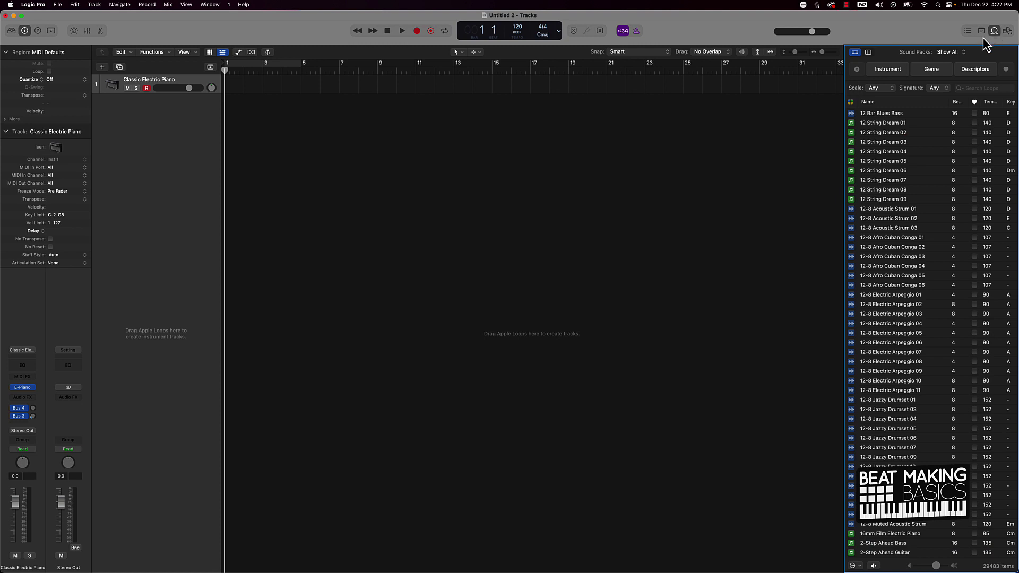
left_click(889, 71)
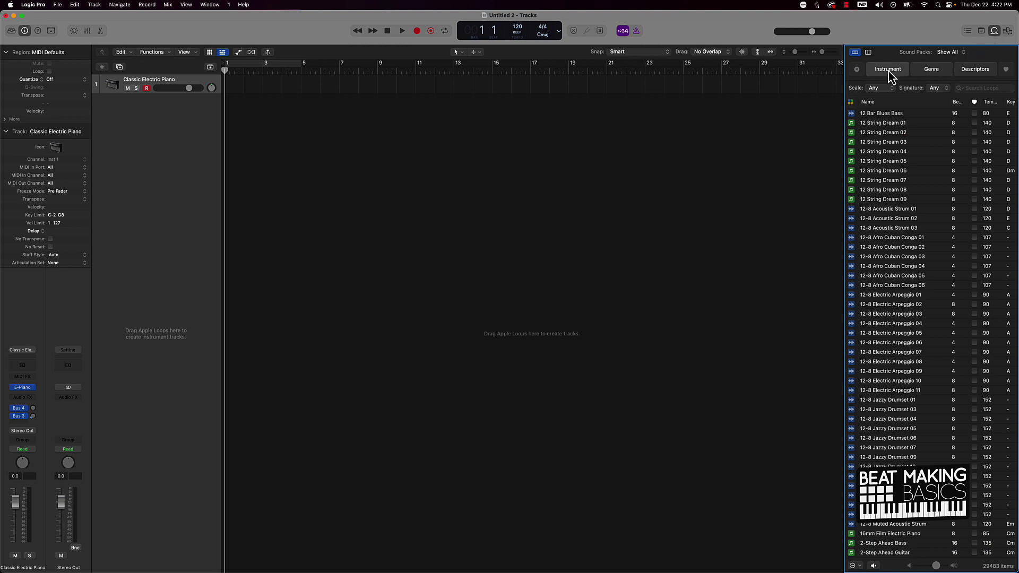
left_click(940, 76)
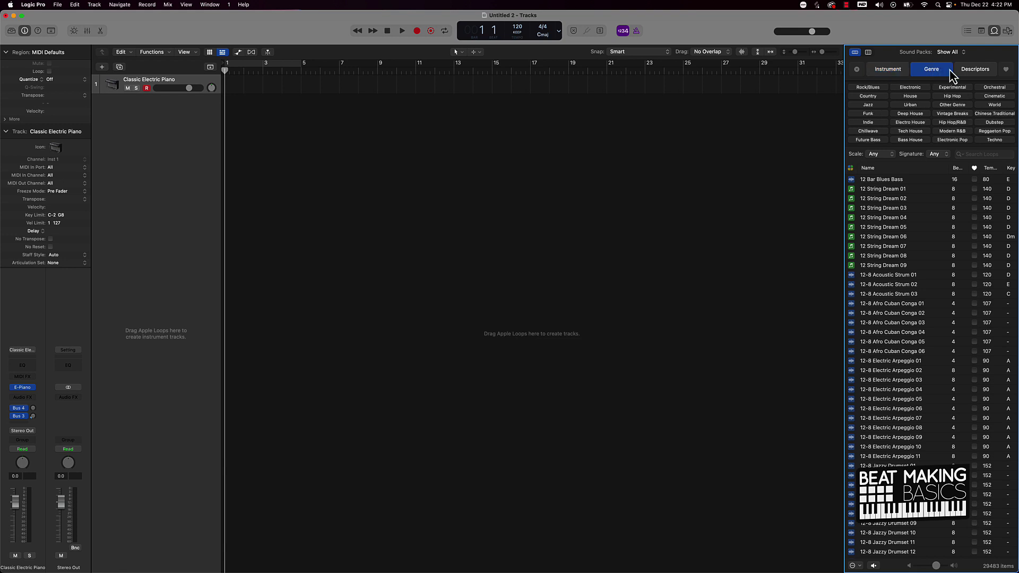
left_click(950, 97)
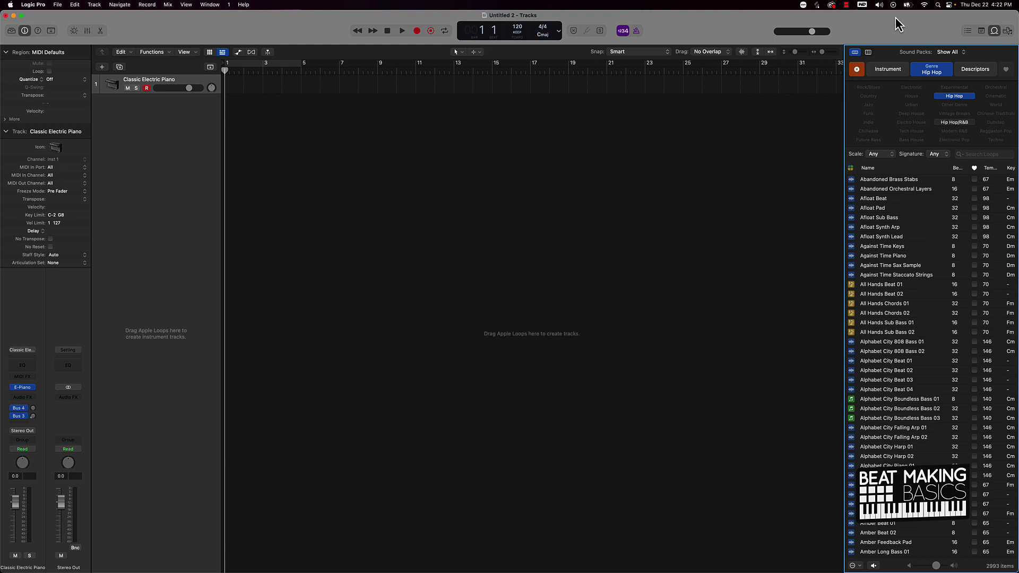
Limit the loops to the Beat Tape sound pack and browse down to the Sunday Haze and Sway Deep loops
left_click(952, 53)
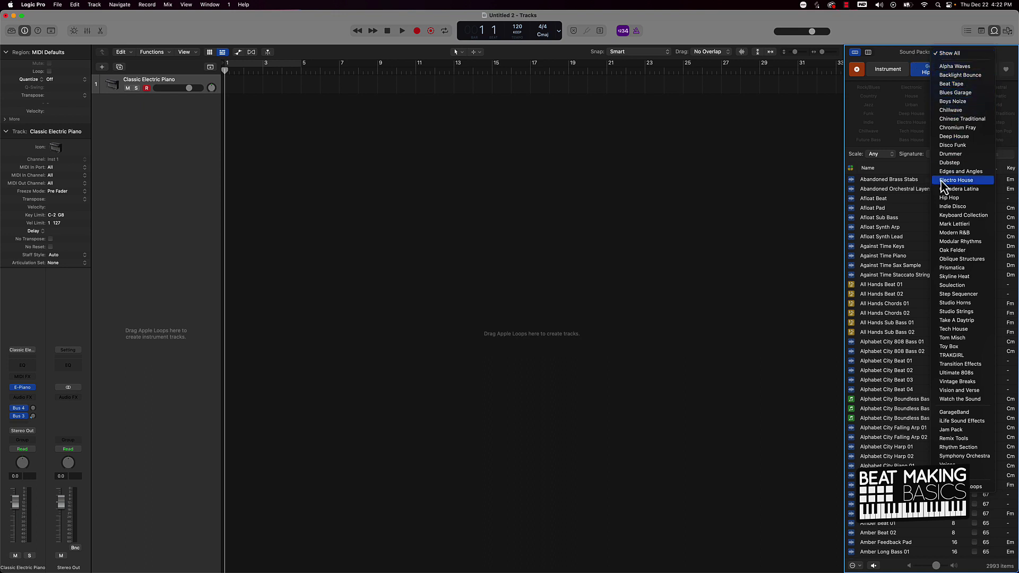
left_click(954, 84)
scroll(897, 321, "down", 15)
scroll(897, 315, "down", 20)
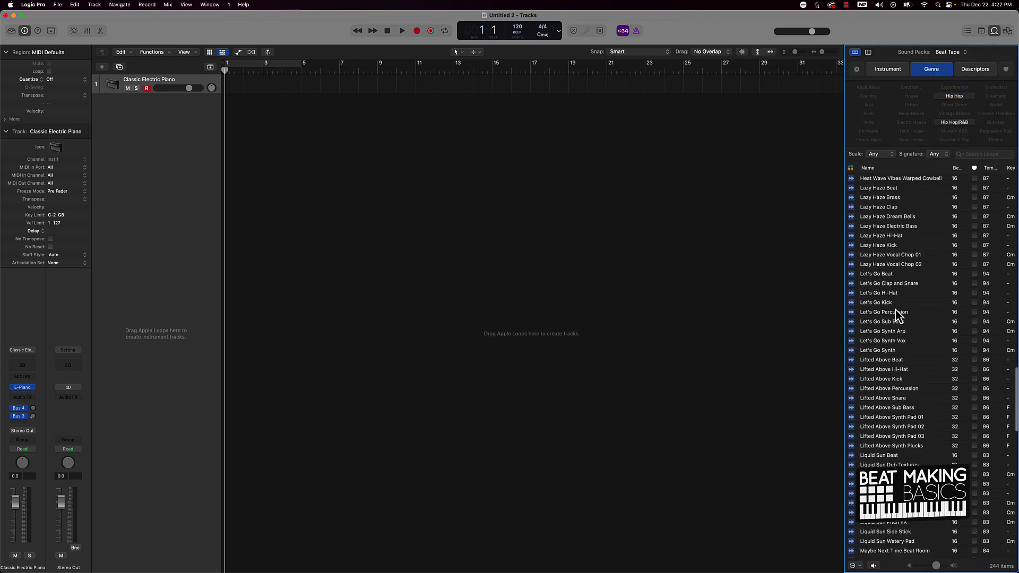
scroll(896, 315, "down", 20)
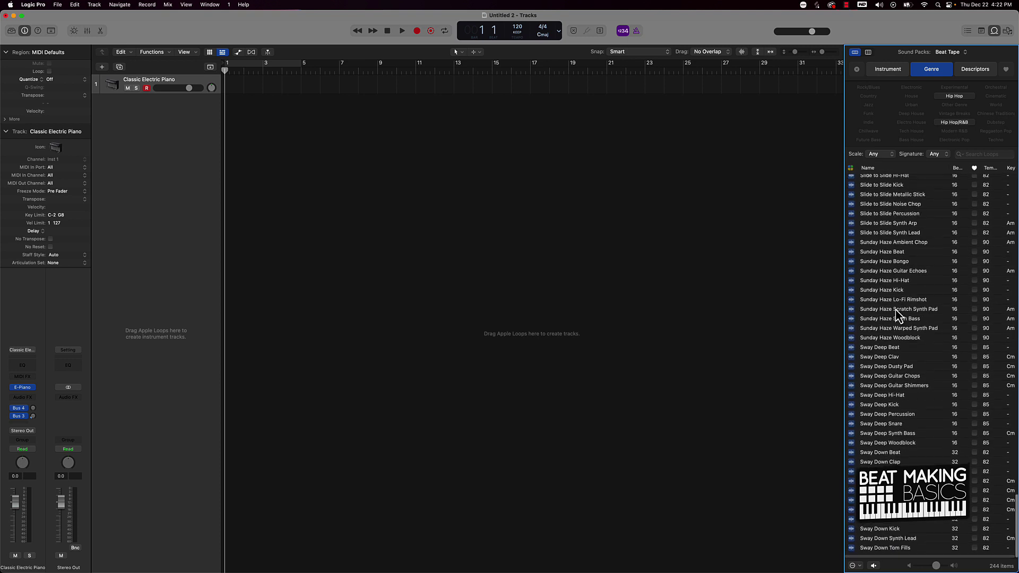
Audition Sway Deep Beat and the Sunday Haze Woodblock, Warped Synth Pad, Kick, Hi-Hat and Guitar Echoes loops
left_click(888, 354)
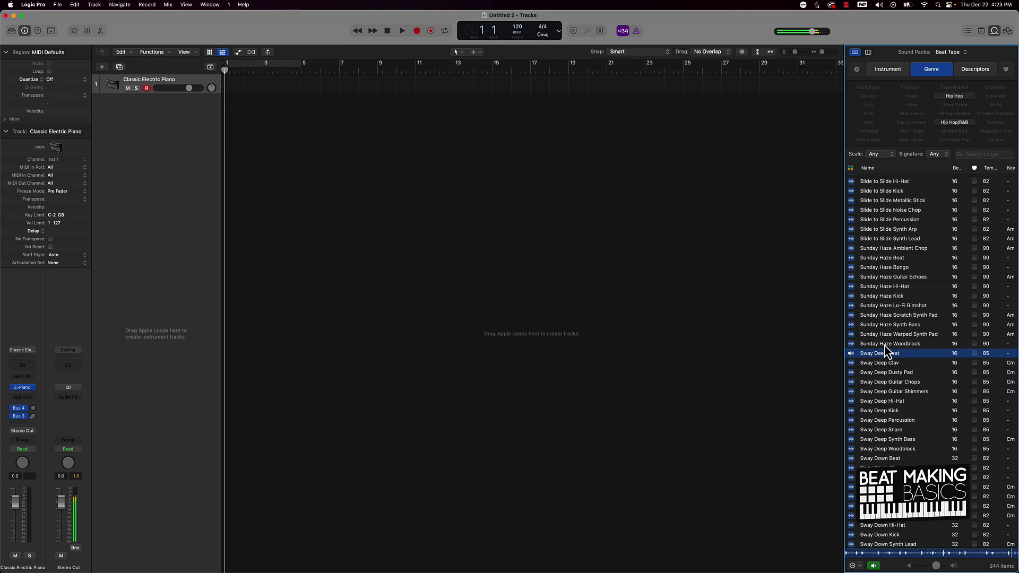
left_click(885, 346)
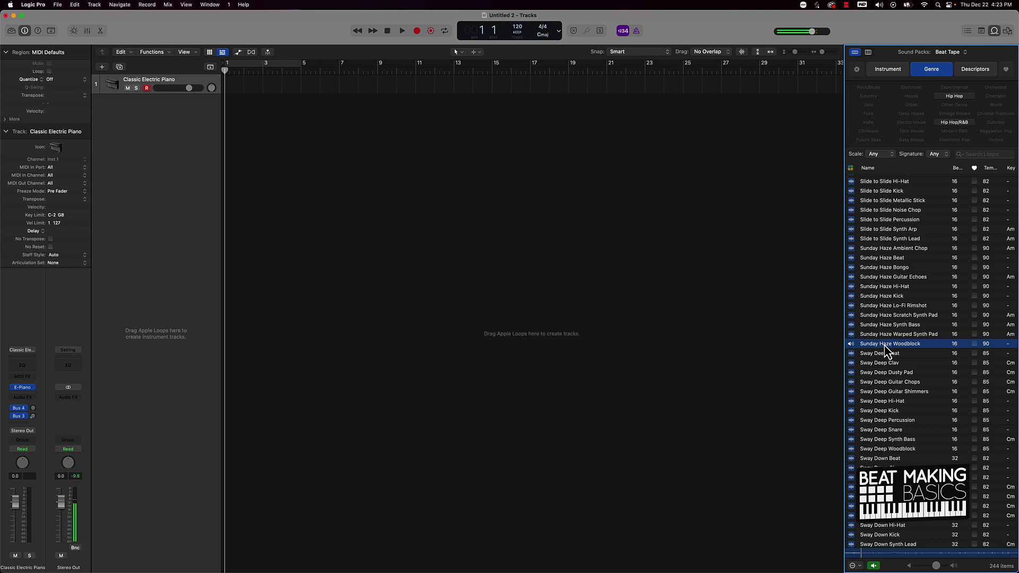
left_click(885, 349)
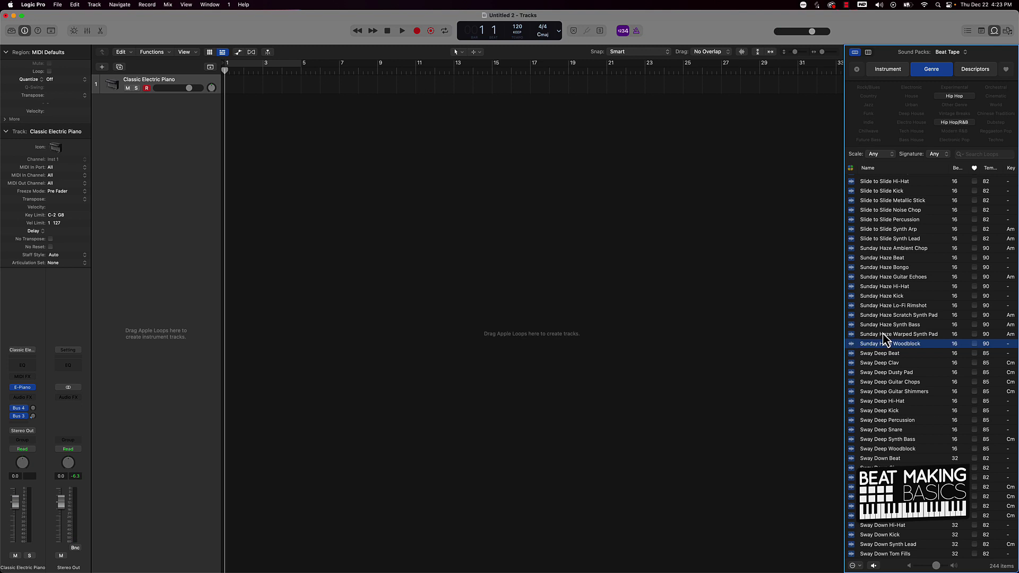
left_click(883, 334)
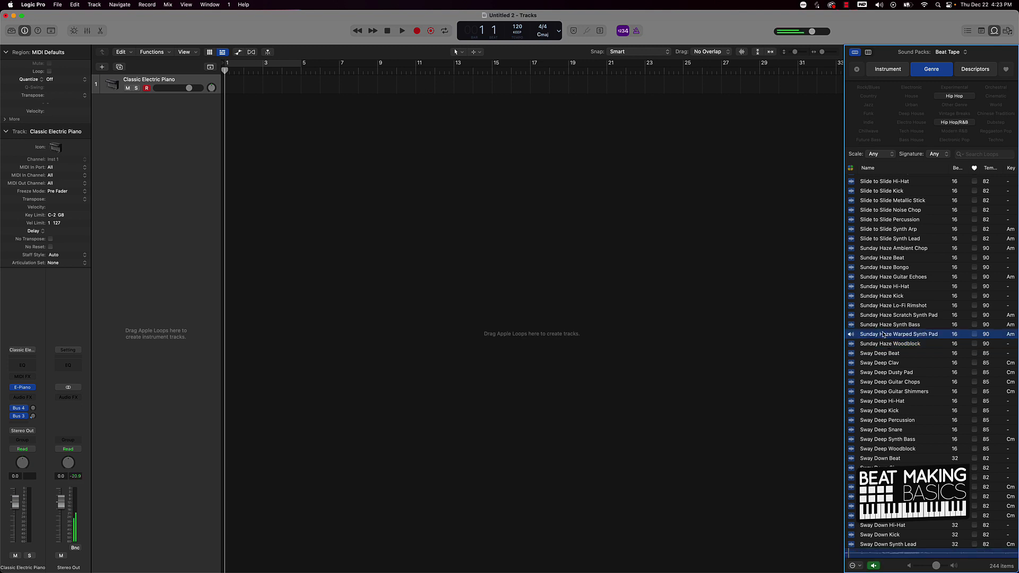
left_click(881, 296)
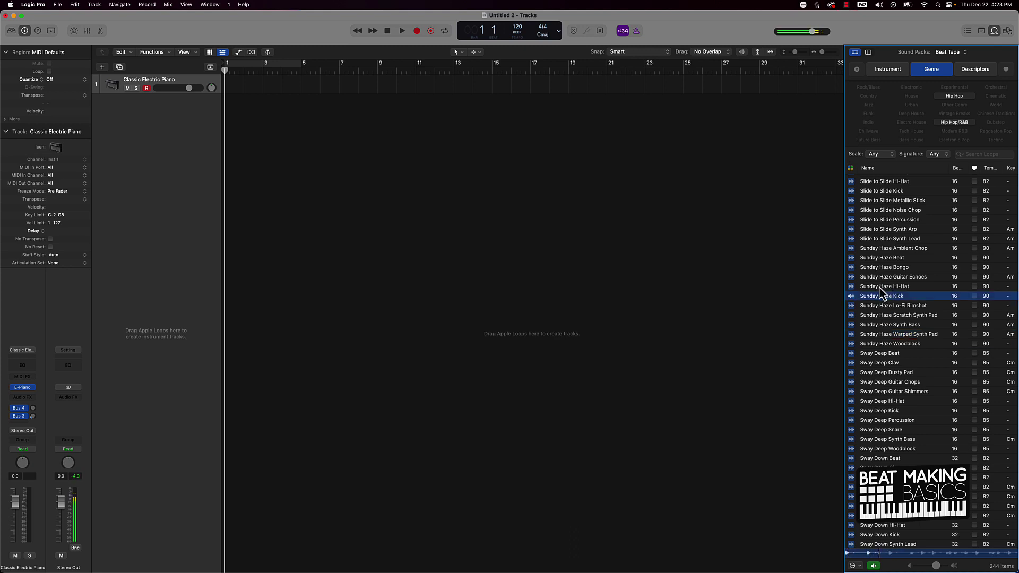
left_click(880, 287)
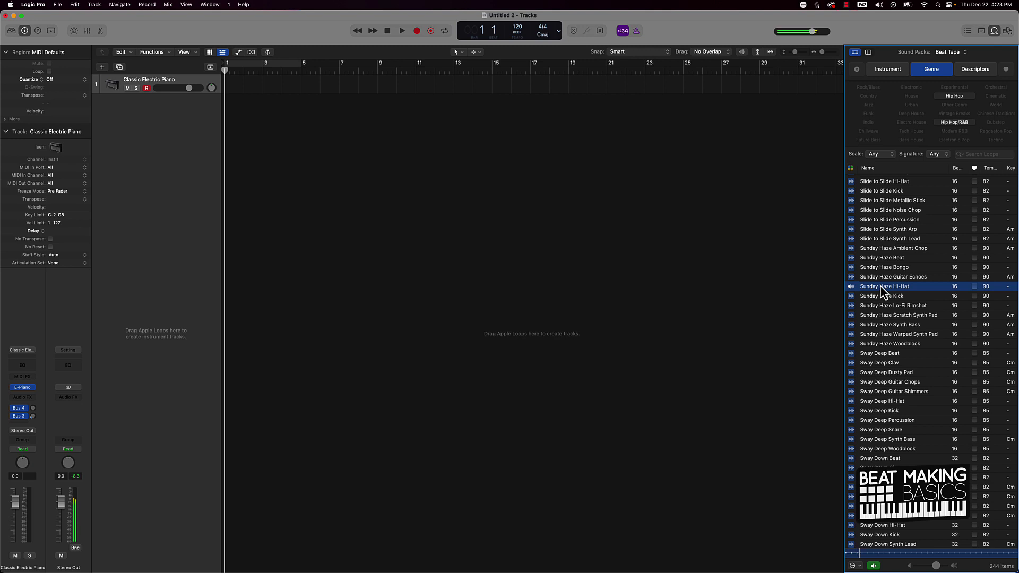
left_click(881, 278)
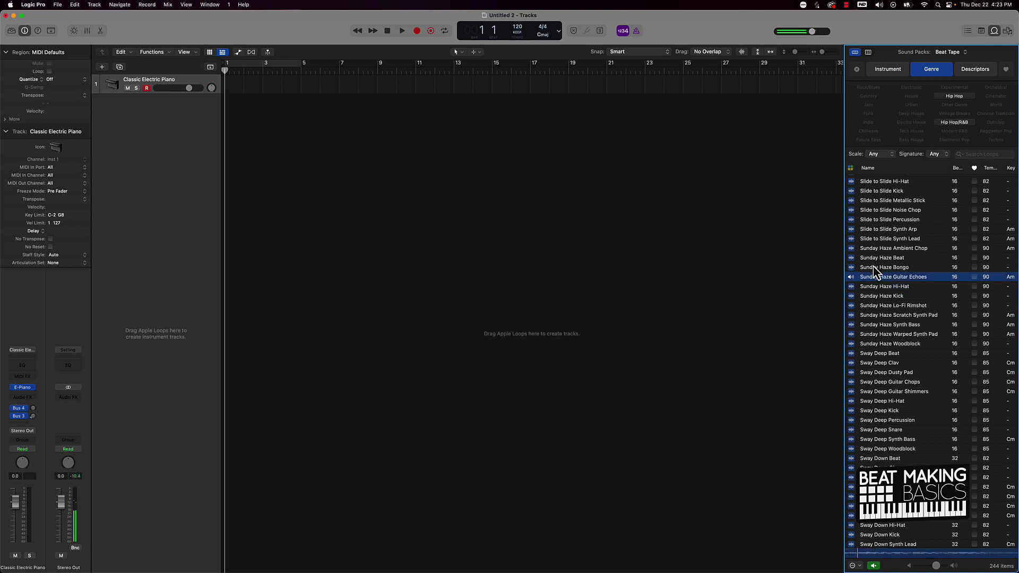
Load the Sunday Haze Beat loop into a new sliced Quick Sampler track and place the piano-style on-screen keyboard beneath the plug-in
left_click(879, 259)
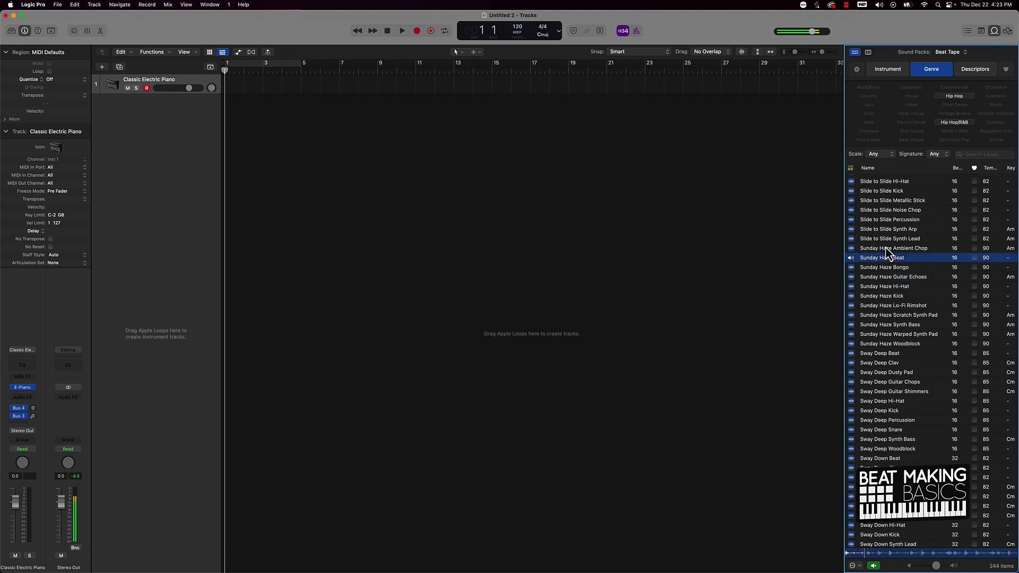
left_click_drag(851, 259, 152, 118)
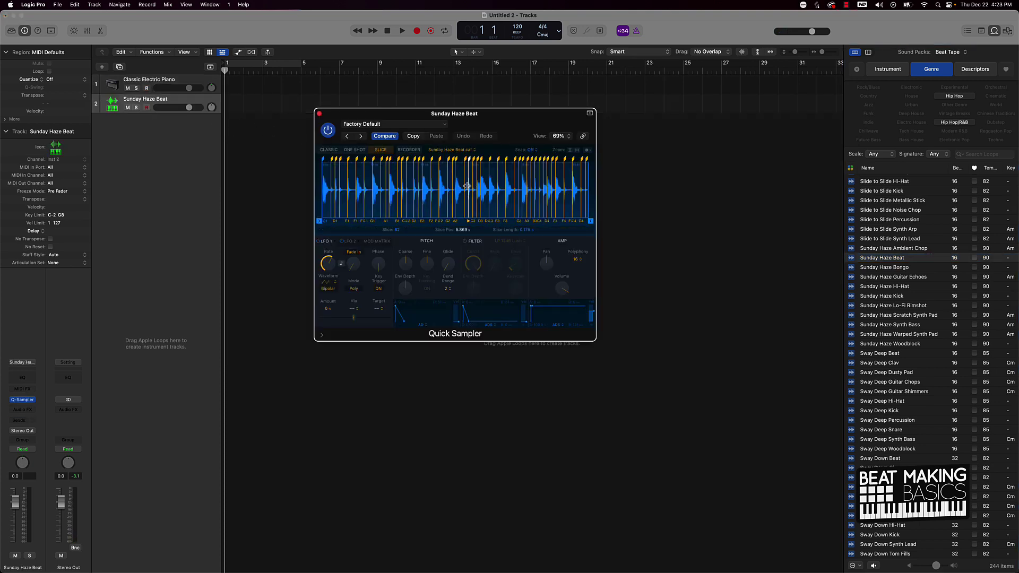
key("super+k")
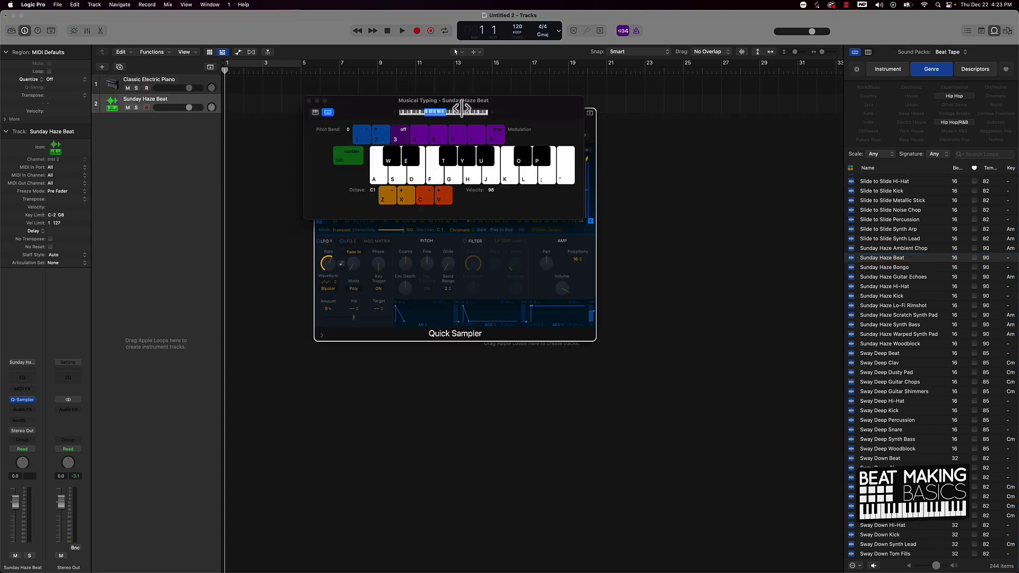
left_click(316, 111)
left_click_drag(346, 109, 350, 380)
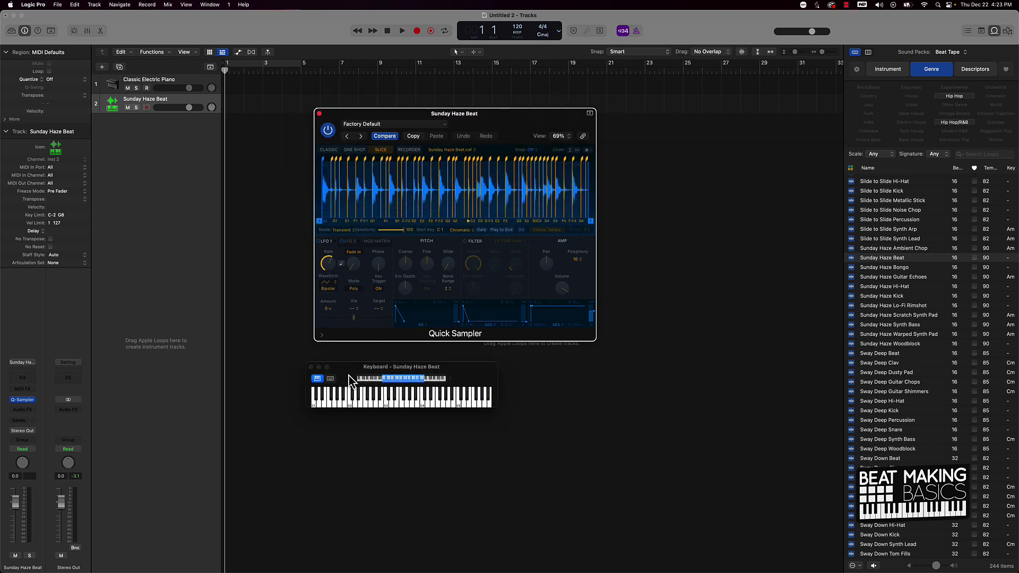
Play a series of notes to audition the slices of the Sunday Haze Beat loop in Quick Sampler
key("a")
key("a")
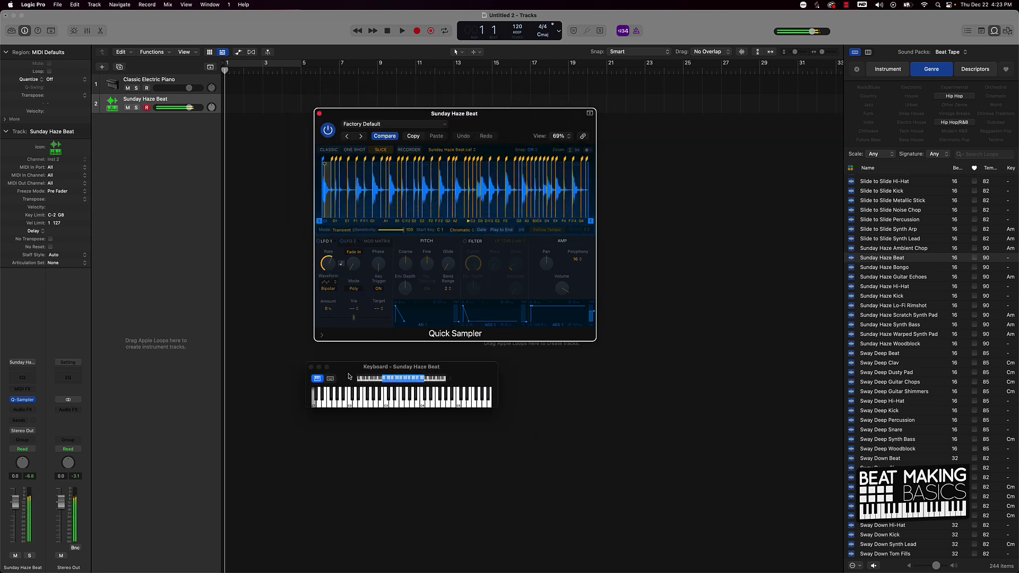
key("a")
key("a")
key("a")
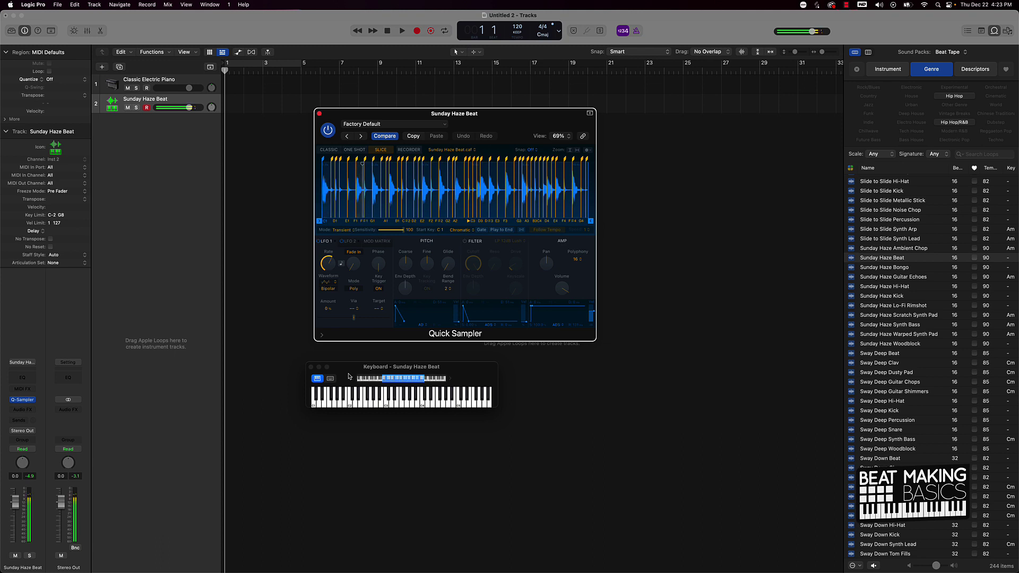
key("a")
key("g")
key("g")
key("g")
key("t")
key("a")
key("a")
key("f")
key("f")
key("f")
key("a")
key("d")
key("a")
key("d")
key("a")
key("a")
key("d")
key("a")
key("f")
key("d")
key("a")
key("d")
key("d")
key("s")
key("d")
key("a")
key("f")
key("d")
key("f")
key("d")
key("a")
key("f")
key("d")
key("d")
key("f")
key("d")
key("a")
key("f")
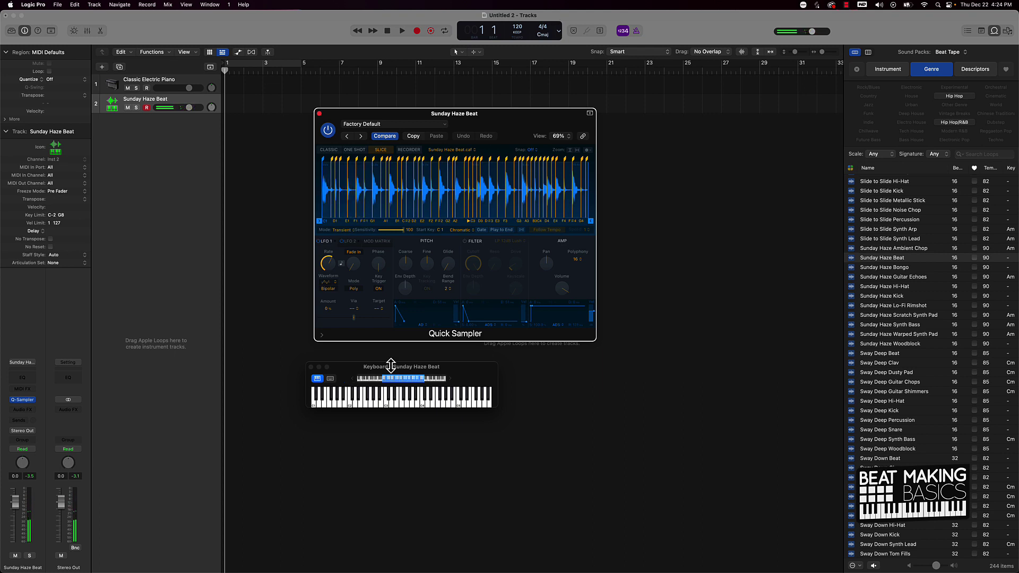
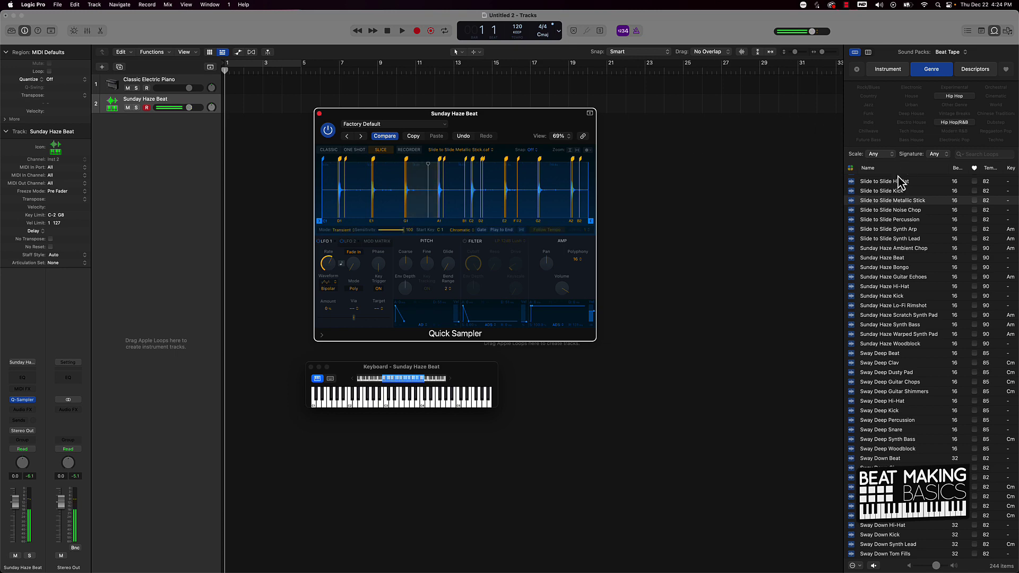
Audition the Rough n Ready Reverse Plucks, Open Hi-Hat, Lo-Fi Synth and Kick loops, and load the Kick into Quick Sampler
scroll(897, 184, "up", 5)
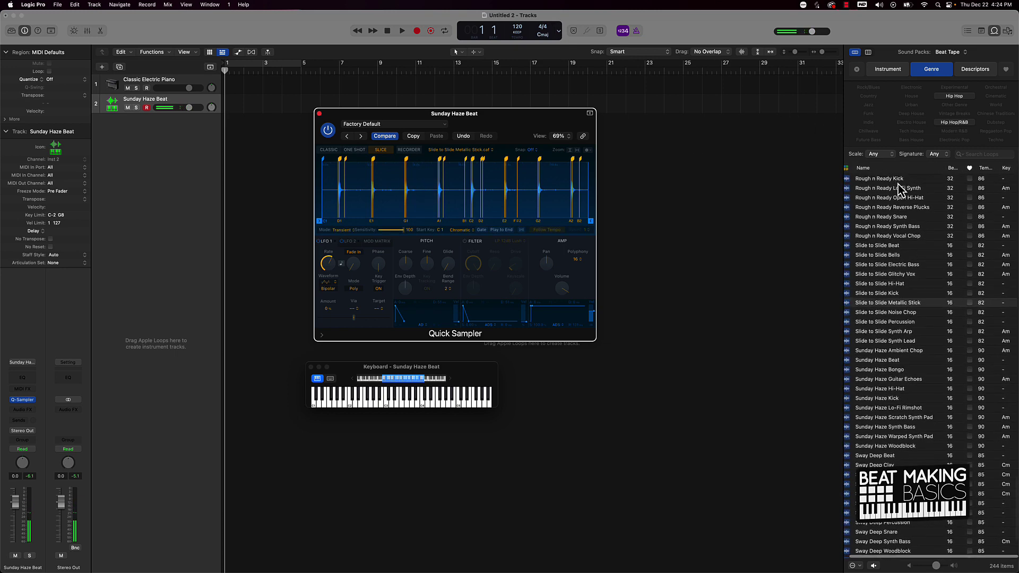
left_click(892, 220)
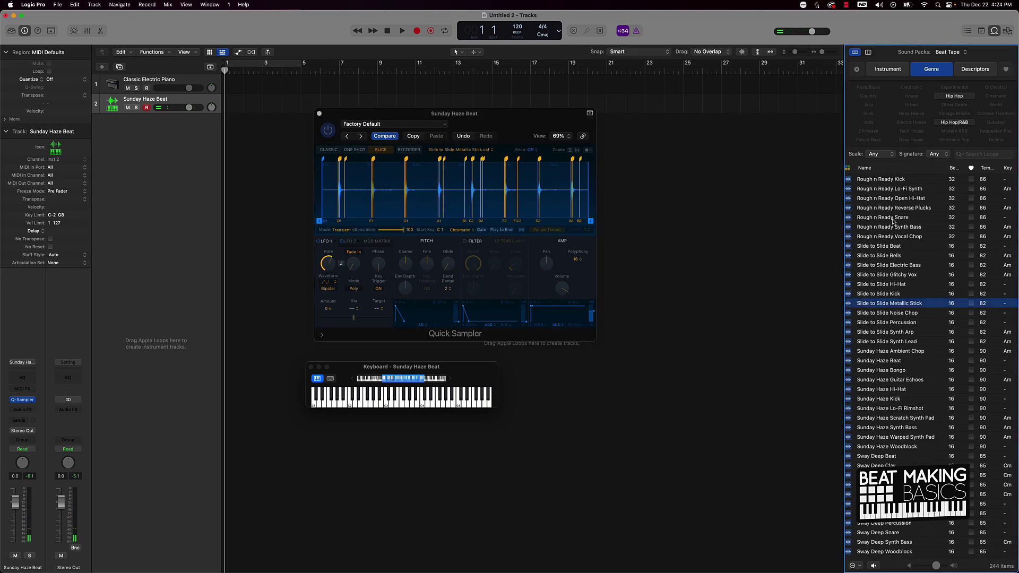
left_click(879, 208)
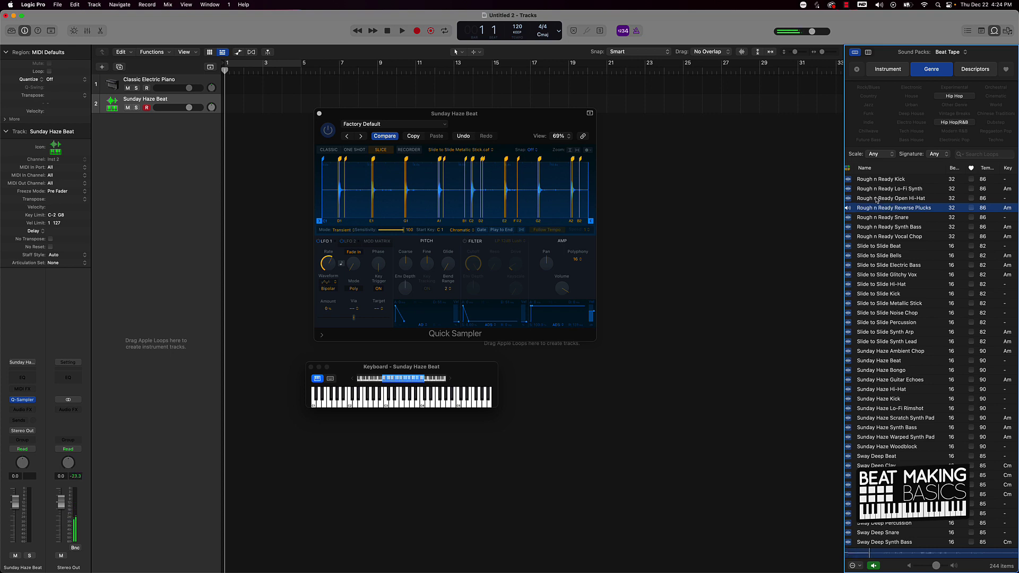
left_click(876, 199)
left_click(878, 189)
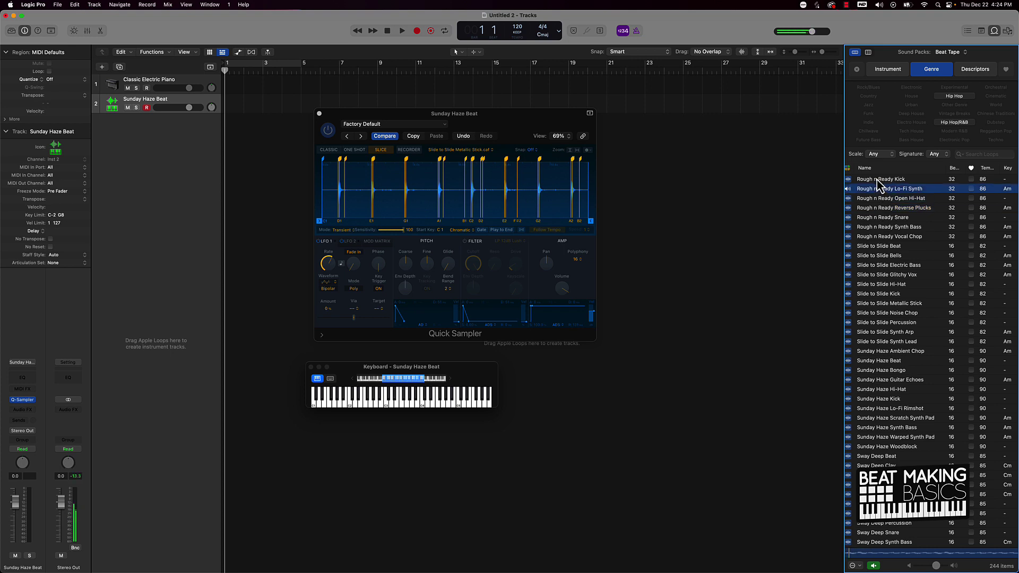
left_click(877, 181)
left_click_drag(878, 181, 363, 190)
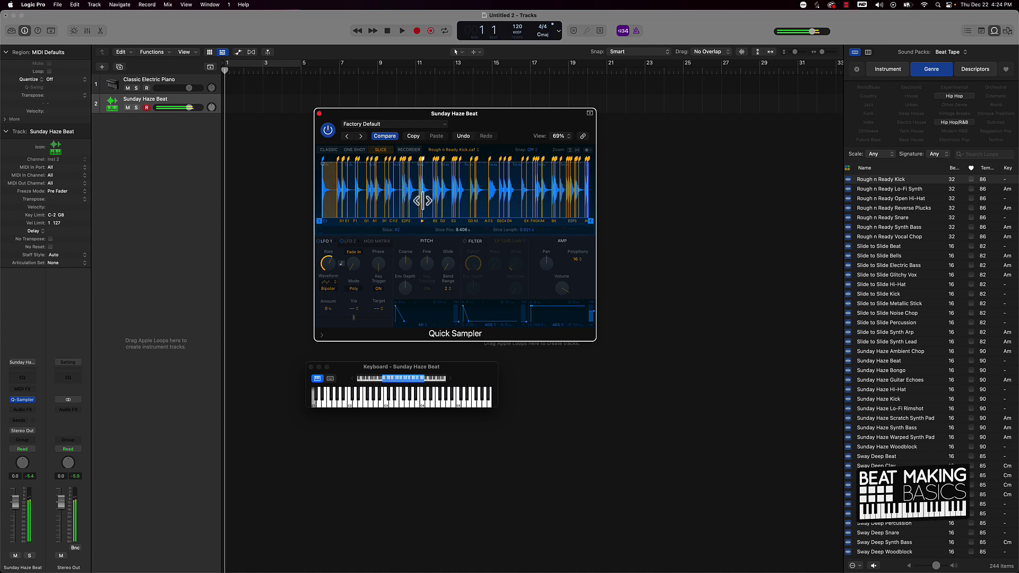
left_click_drag(421, 200, 422, 207)
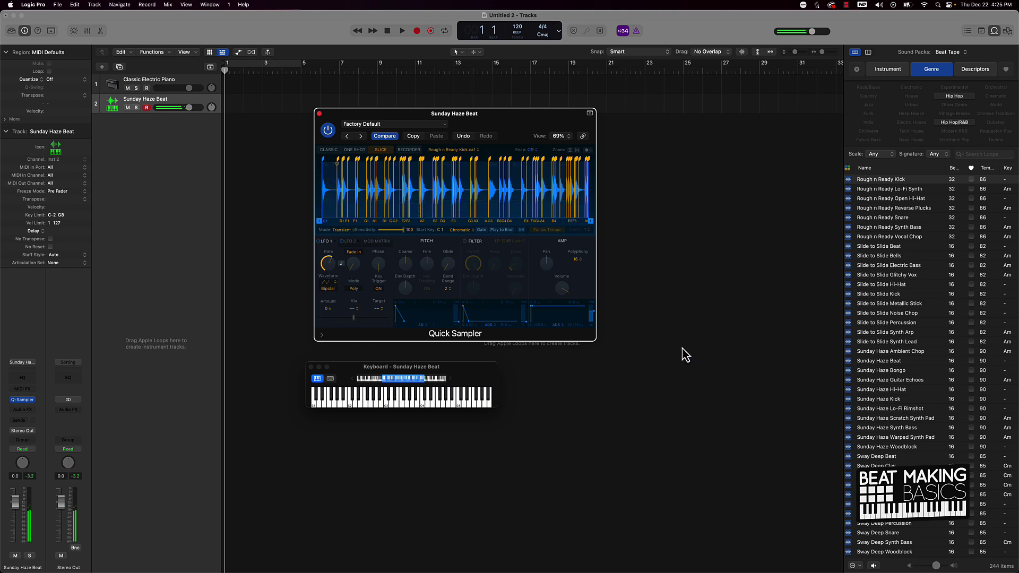
Audition the Sway Deep Guitar Chops loop and load it into Quick Sampler
scroll(876, 419, "down", 5)
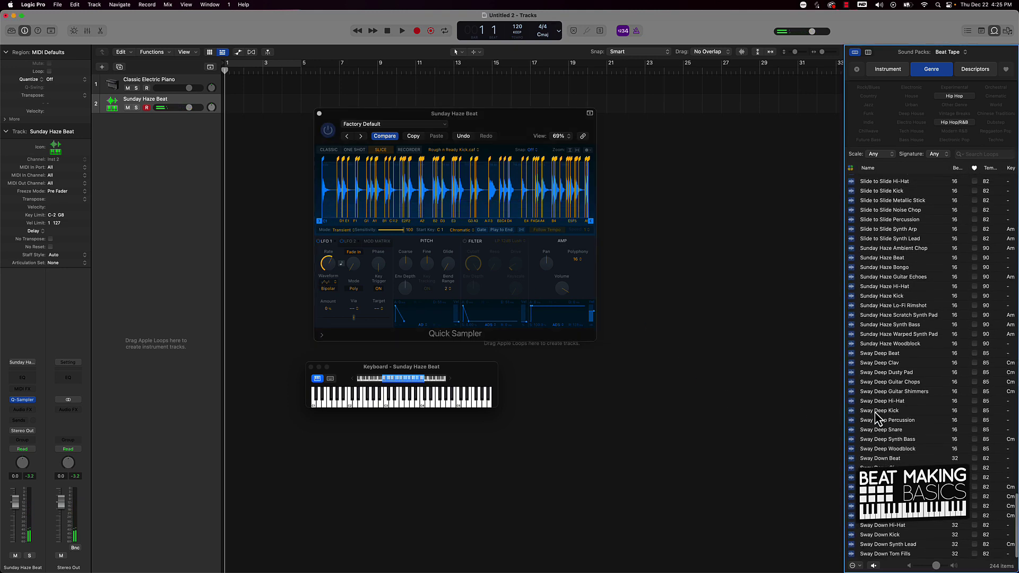
left_click(876, 383)
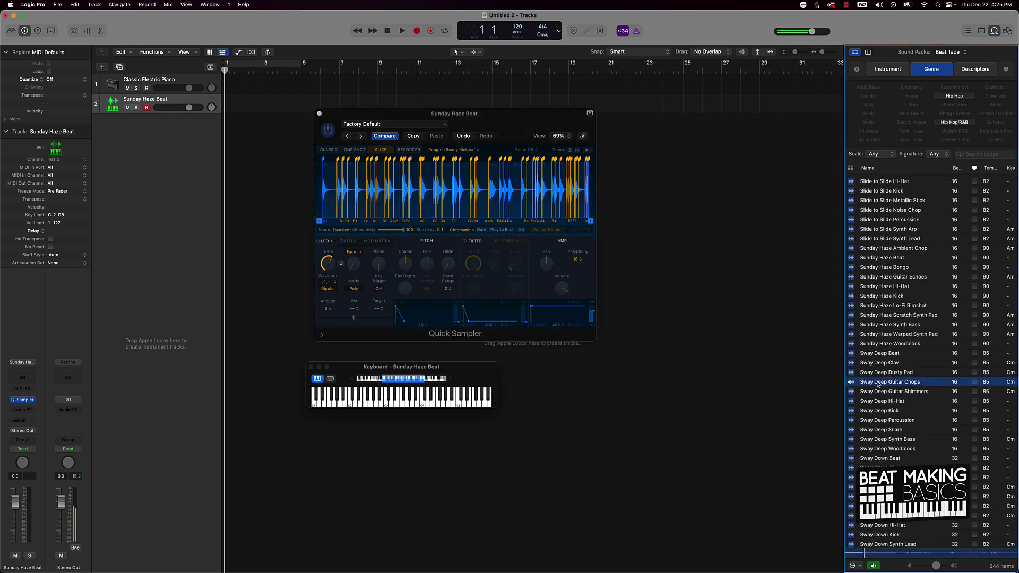
left_click_drag(885, 385, 396, 211)
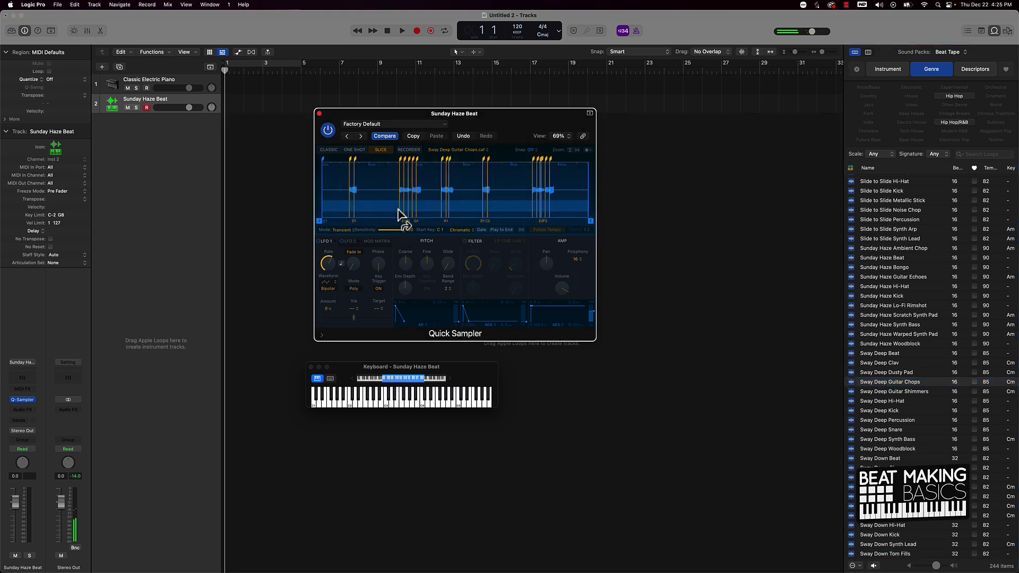
Switch Quick Sampler to Classic mode and trim the sample to its first guitar chop, starting at about 1.14 s
left_click(333, 150)
left_click_drag(319, 217, 349, 217)
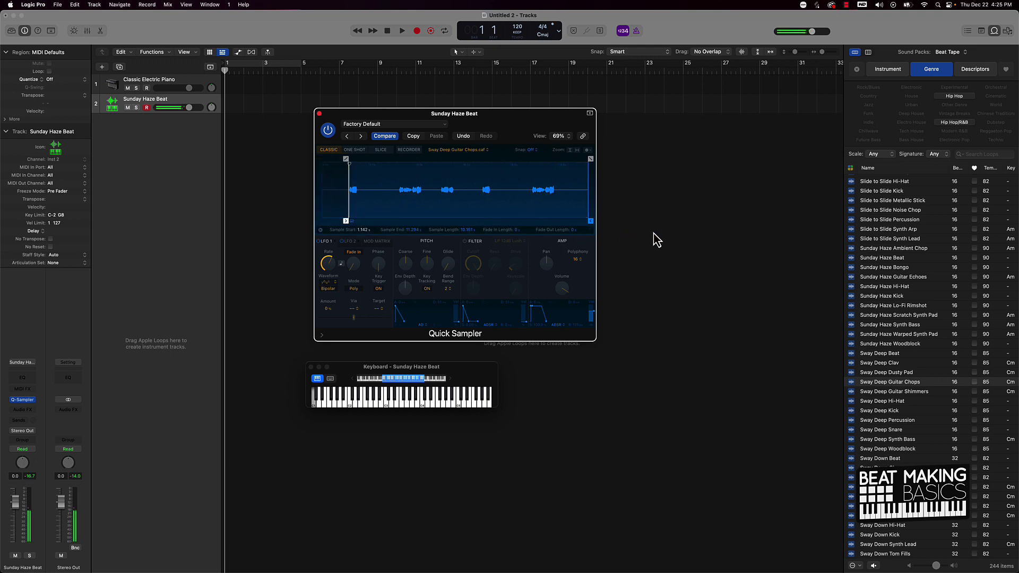
left_click_drag(592, 221, 360, 222)
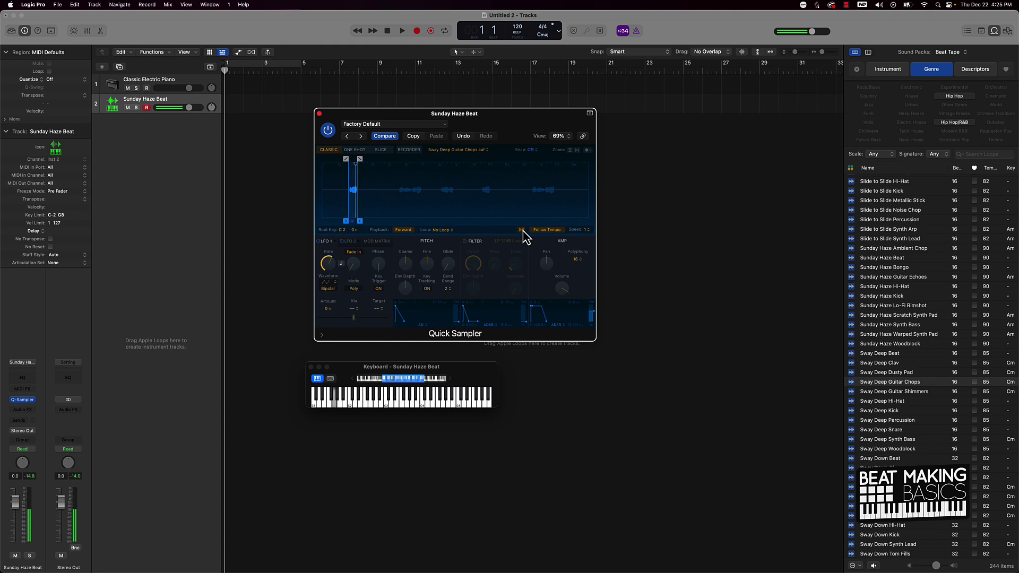
Load the Sway Deep Guitar Shimmers loop into Quick Sampler and set both its loop and playback direction to Reverse
left_click_drag(896, 382, 409, 204)
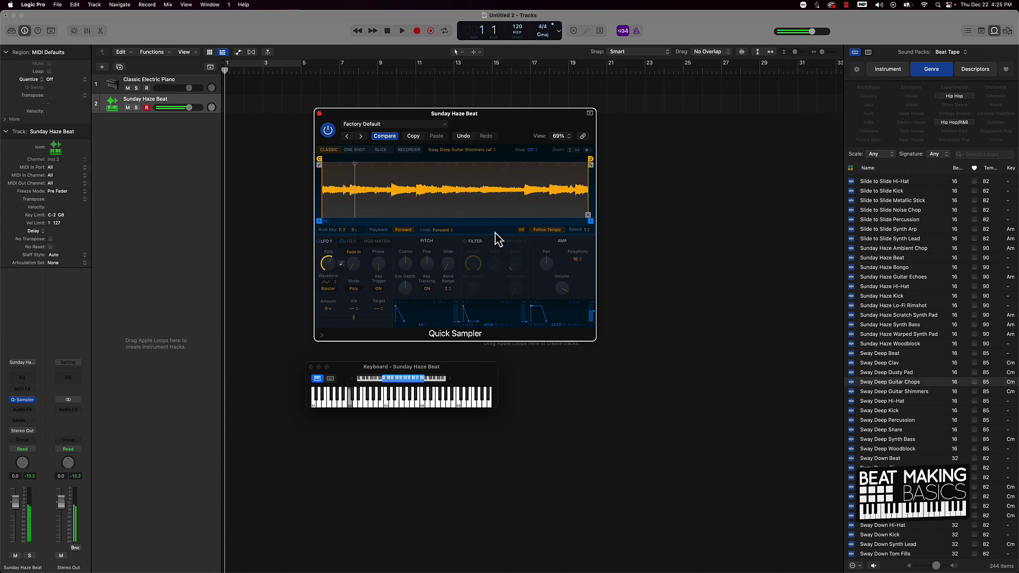
left_click(412, 230)
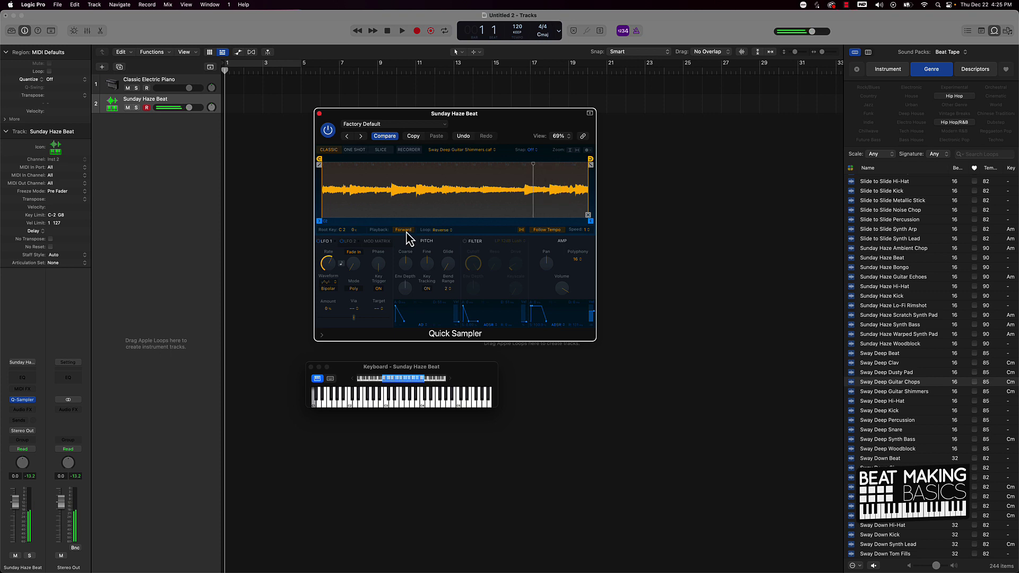
left_click(404, 230)
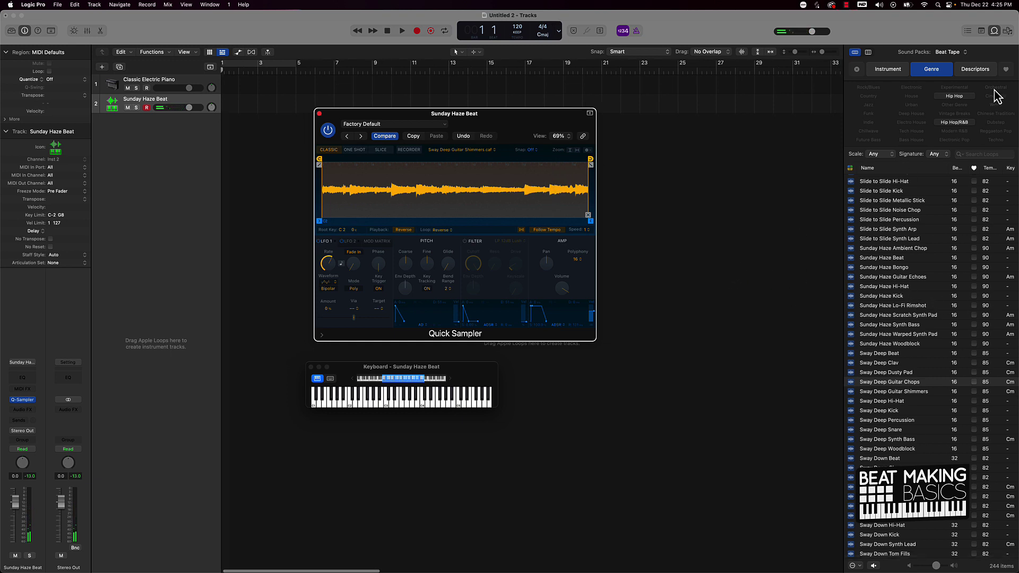
Close the Loop Browser and Quick Sampler, and show the Library for the Classic Electric Piano track
left_click(995, 31)
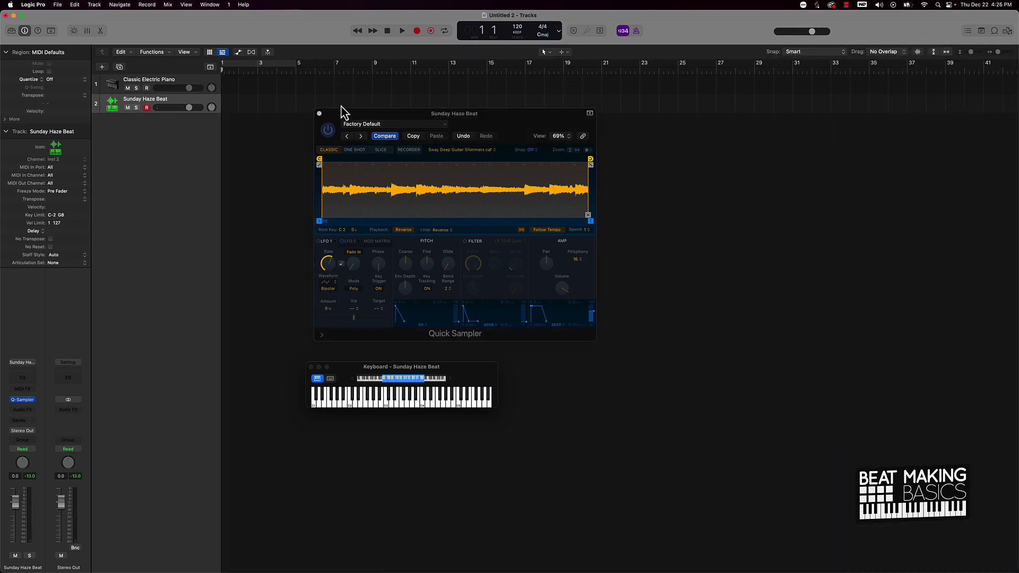
left_click(319, 114)
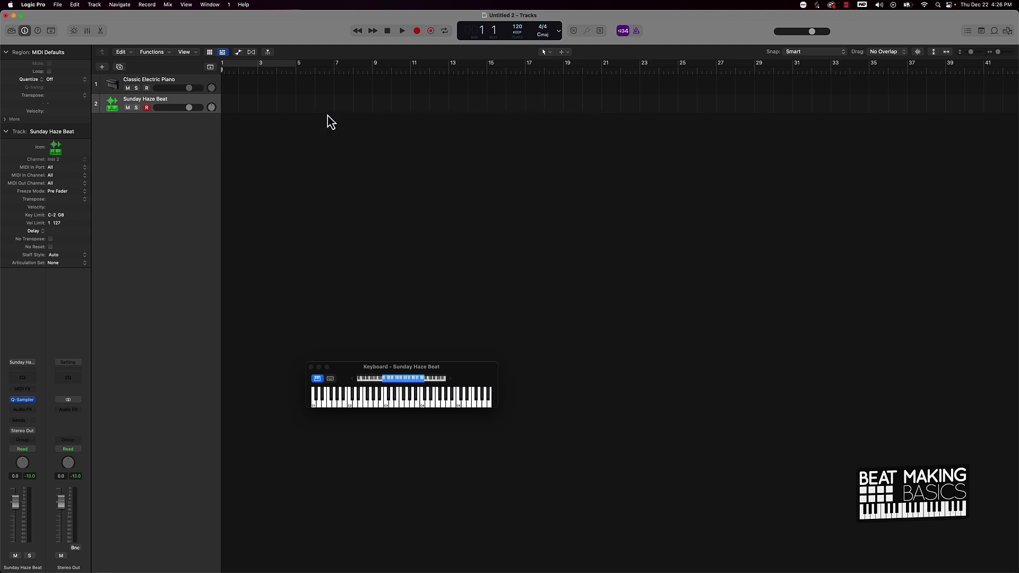
left_click(140, 84)
left_click(11, 31)
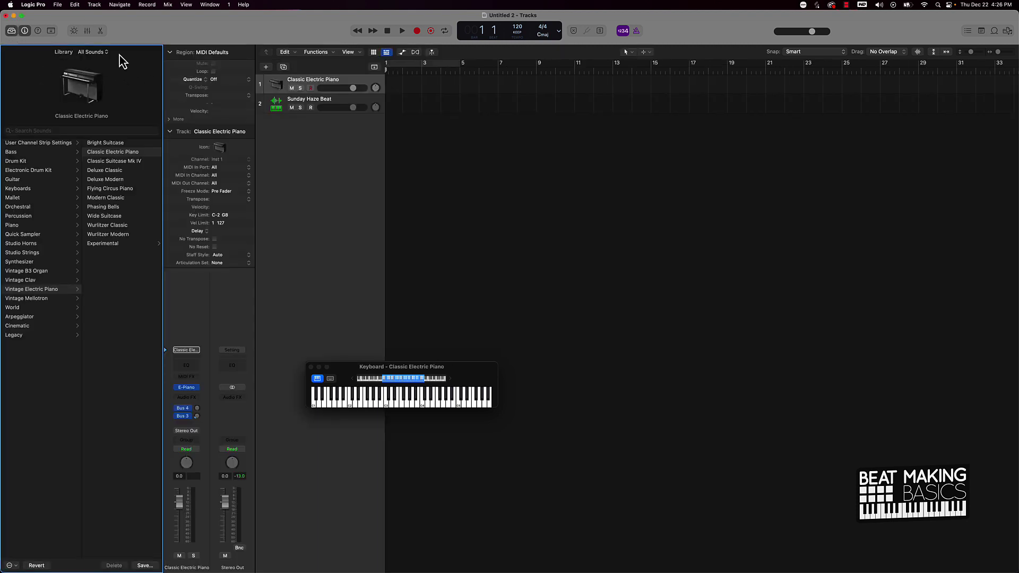
Limit the Library to the Modular Rhythms sound pack and open its Electronic Drum Kit category
left_click(96, 53)
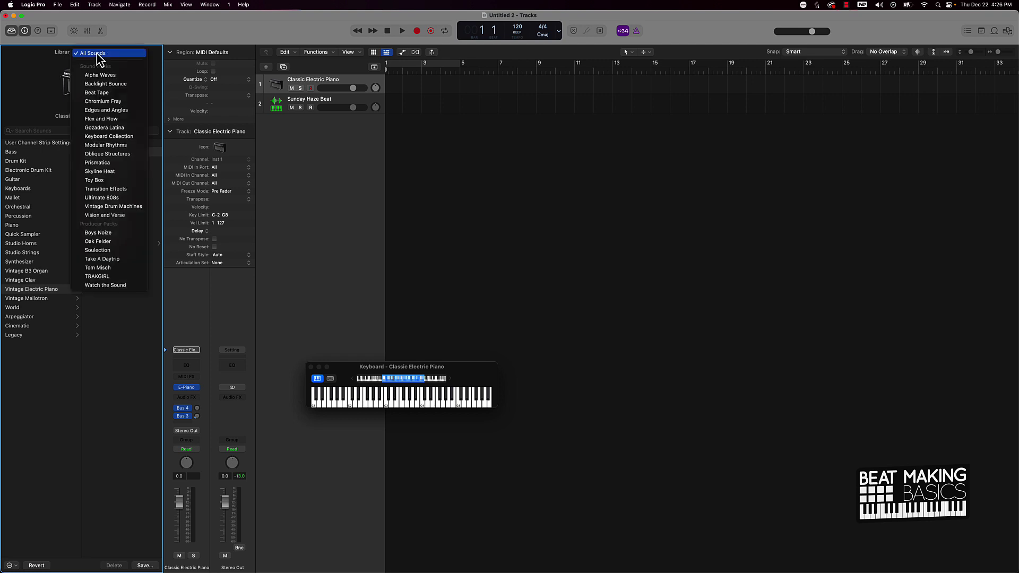
left_click(111, 148)
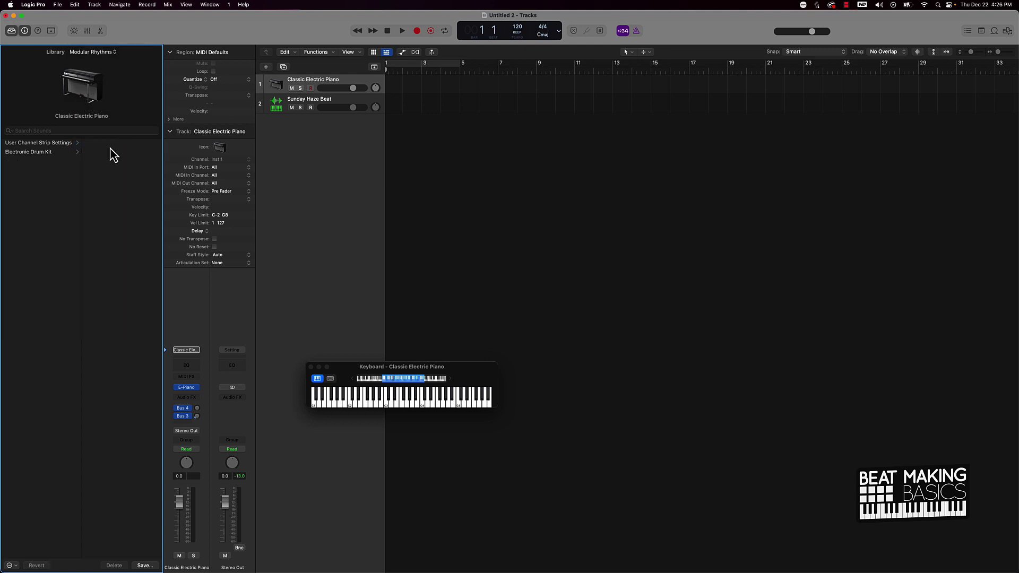
left_click(39, 151)
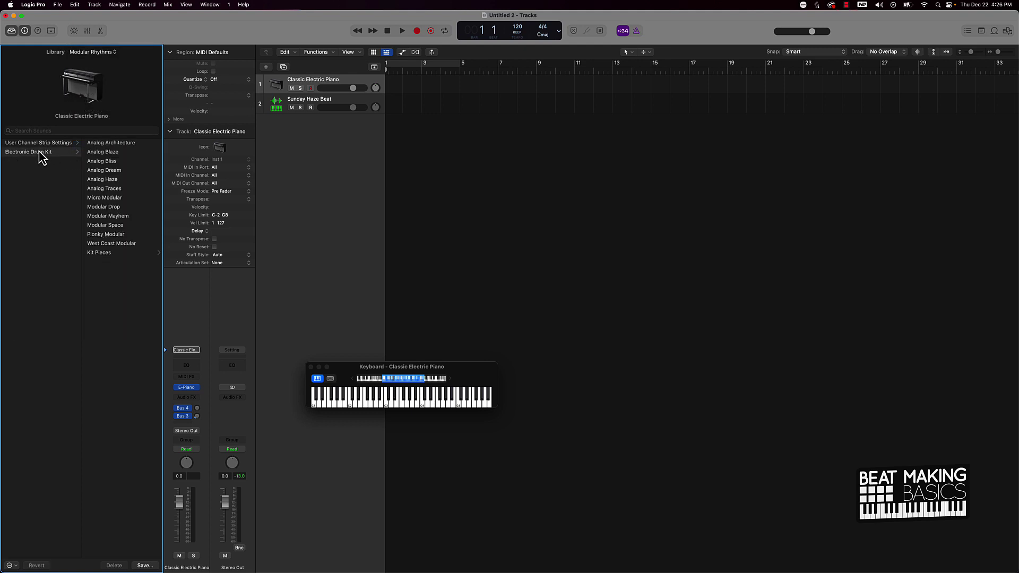
Try the Analog Haze, Analog Traces and West Coast Modular drum kits on the first track
left_click(113, 179)
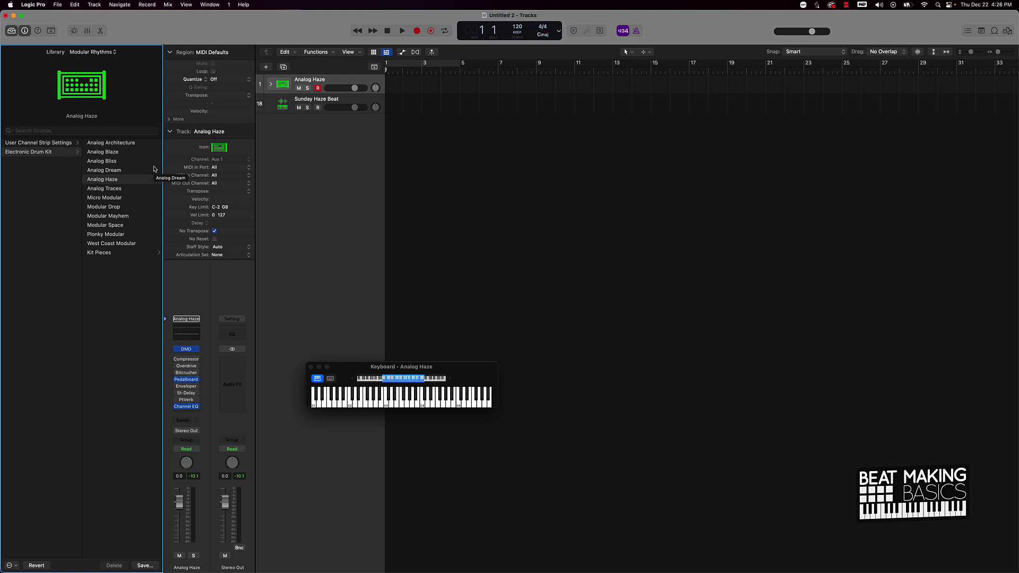
left_click(102, 189)
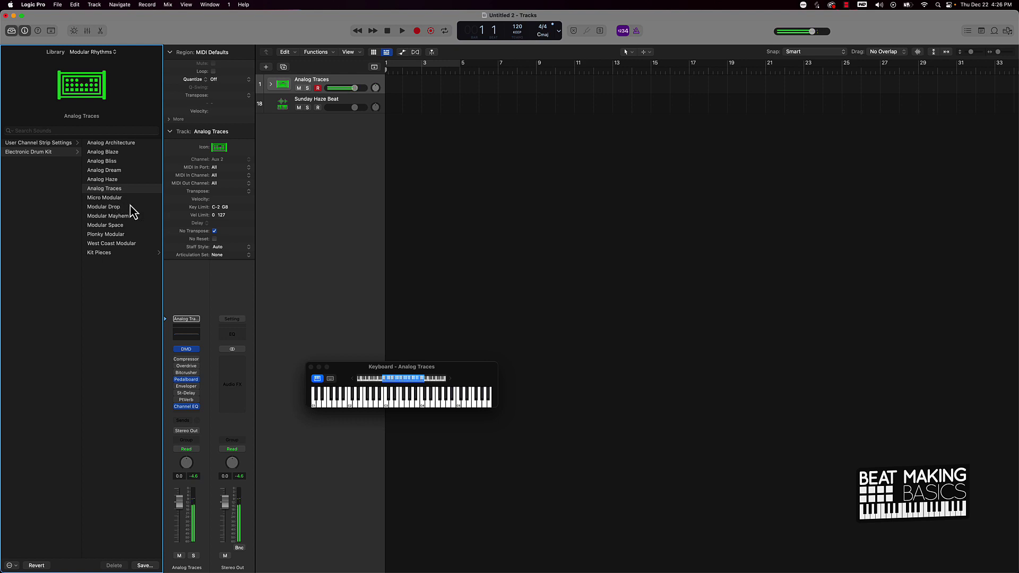
left_click(124, 244)
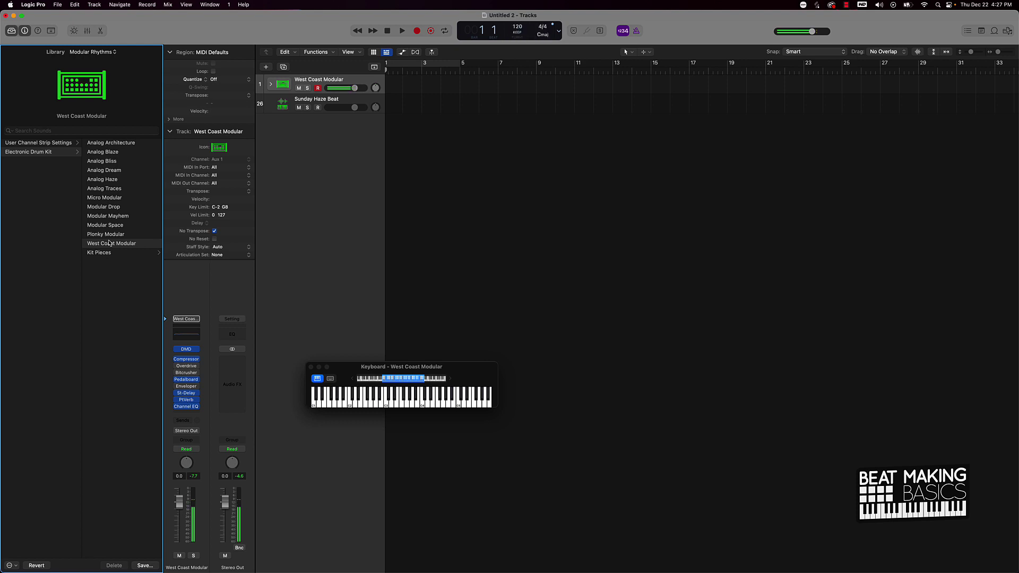
Look into the Kit Pieces category, load the Modular Mayhem kit on the first track and return to the Electronic Drum Kit list
left_click(110, 254)
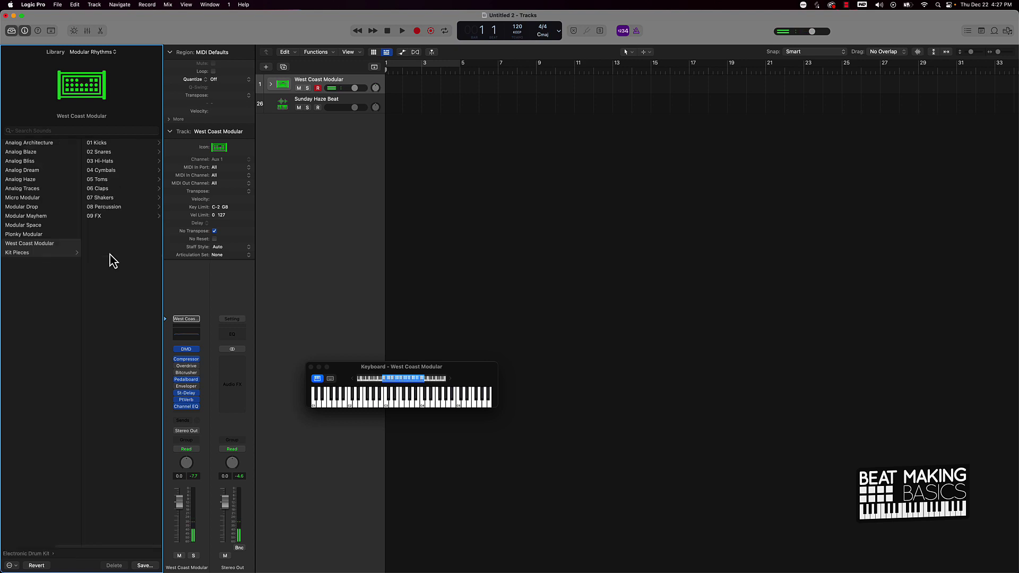
left_click(40, 208)
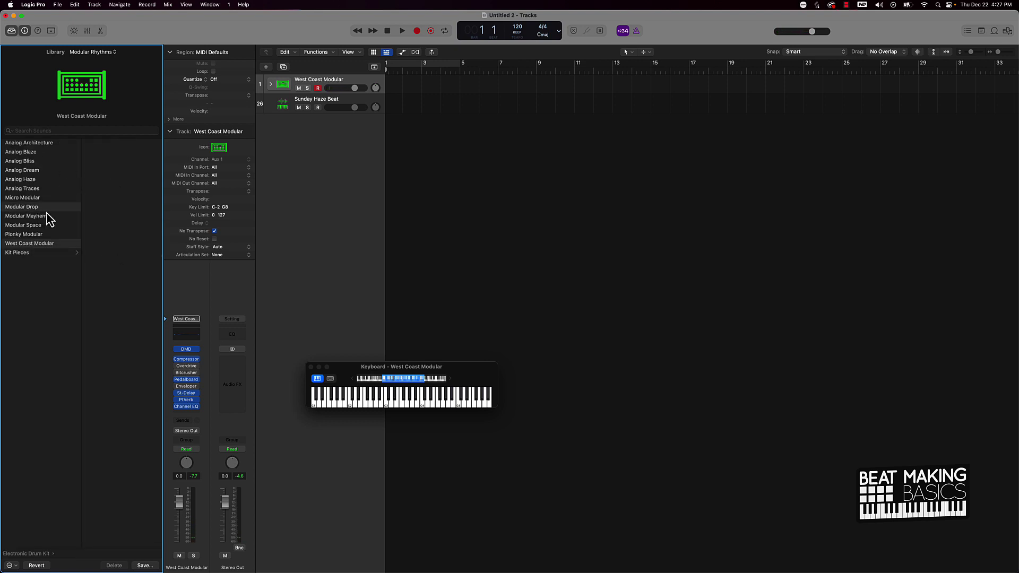
left_click(58, 217)
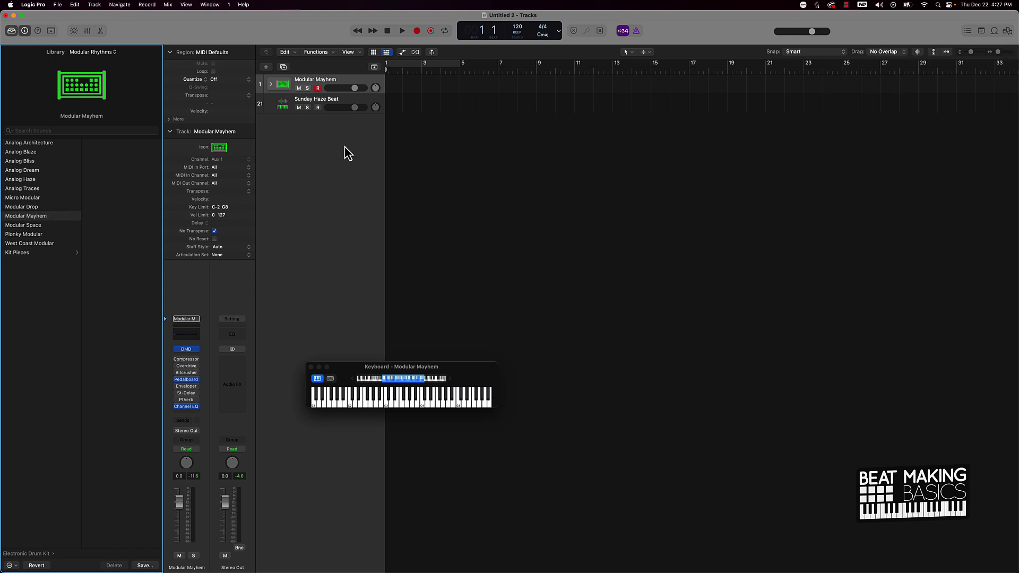
scroll(36, 187, "left", 3)
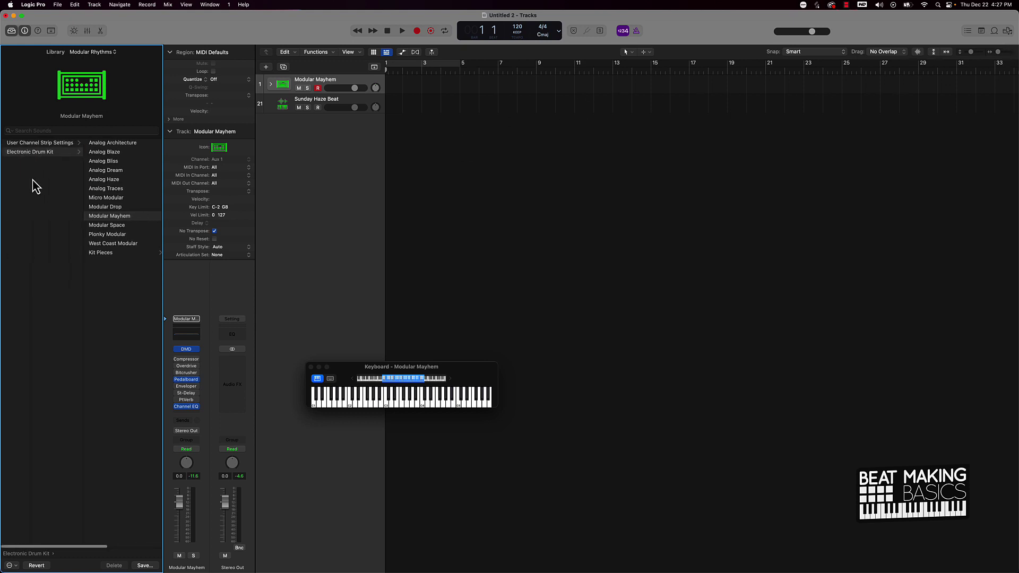
left_click(47, 145)
left_click(46, 152)
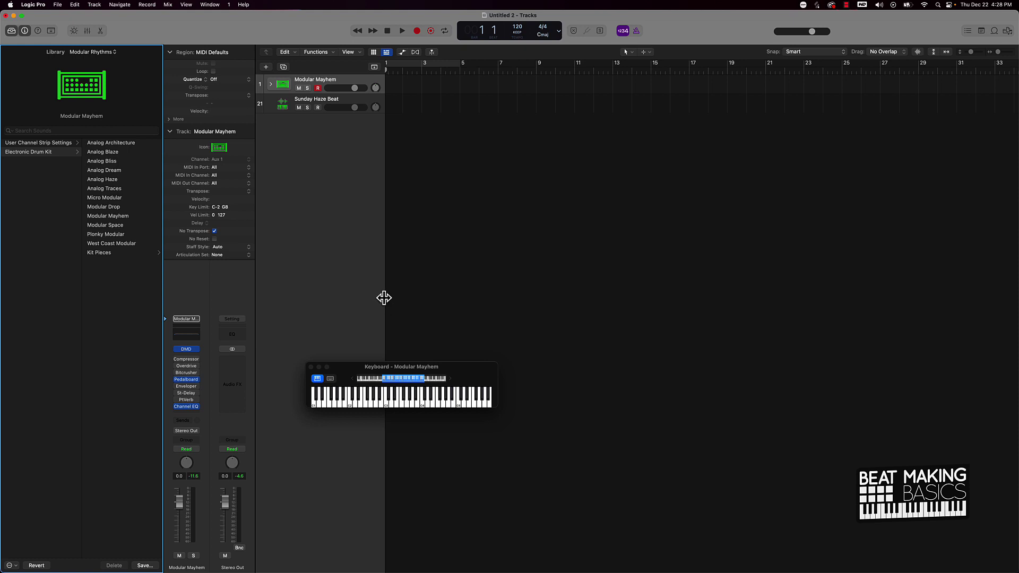
Widen the track header area and move the on-screen keyboard into the empty tracks area
left_click_drag(385, 296, 453, 297)
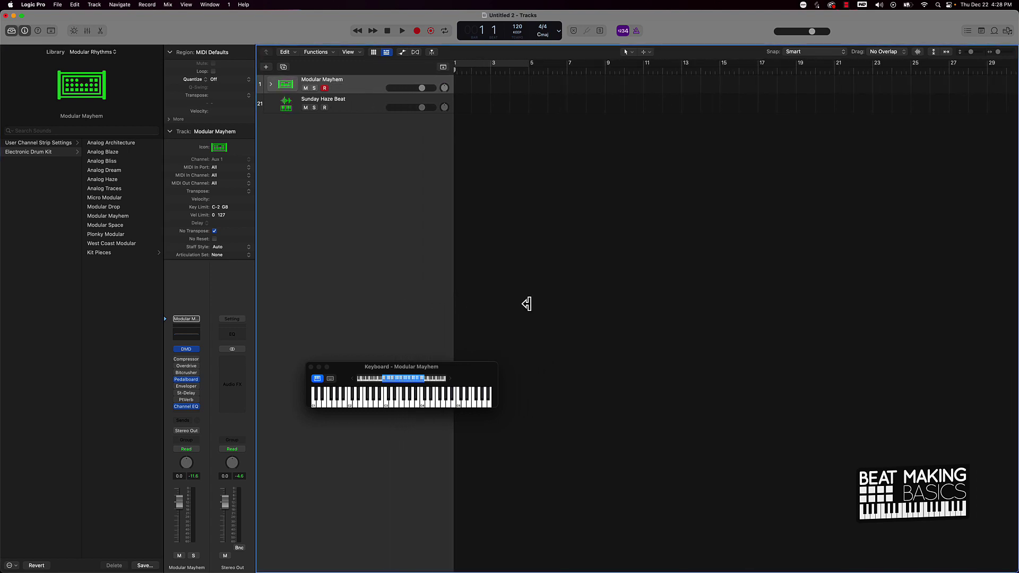
left_click_drag(462, 368, 649, 352)
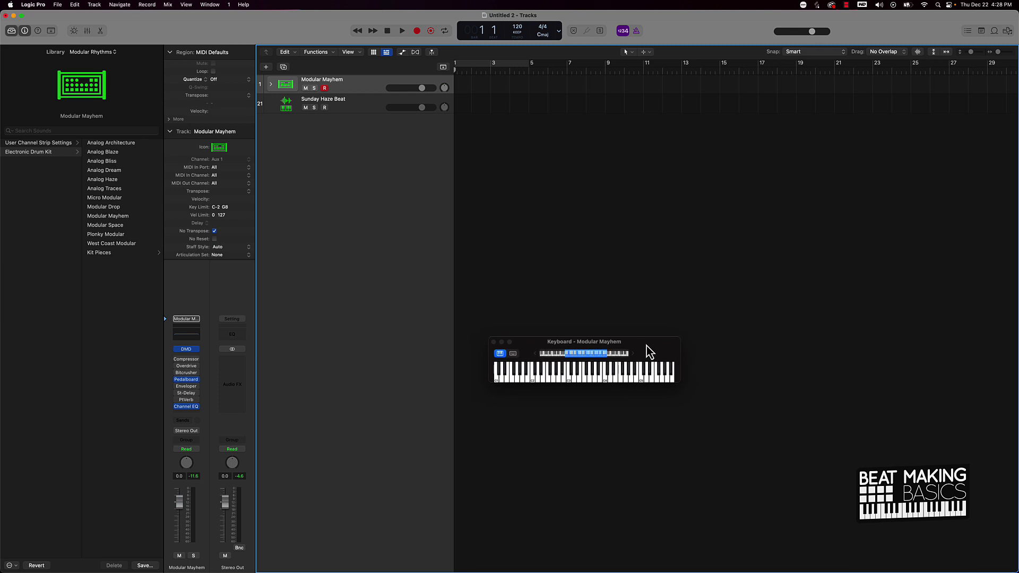